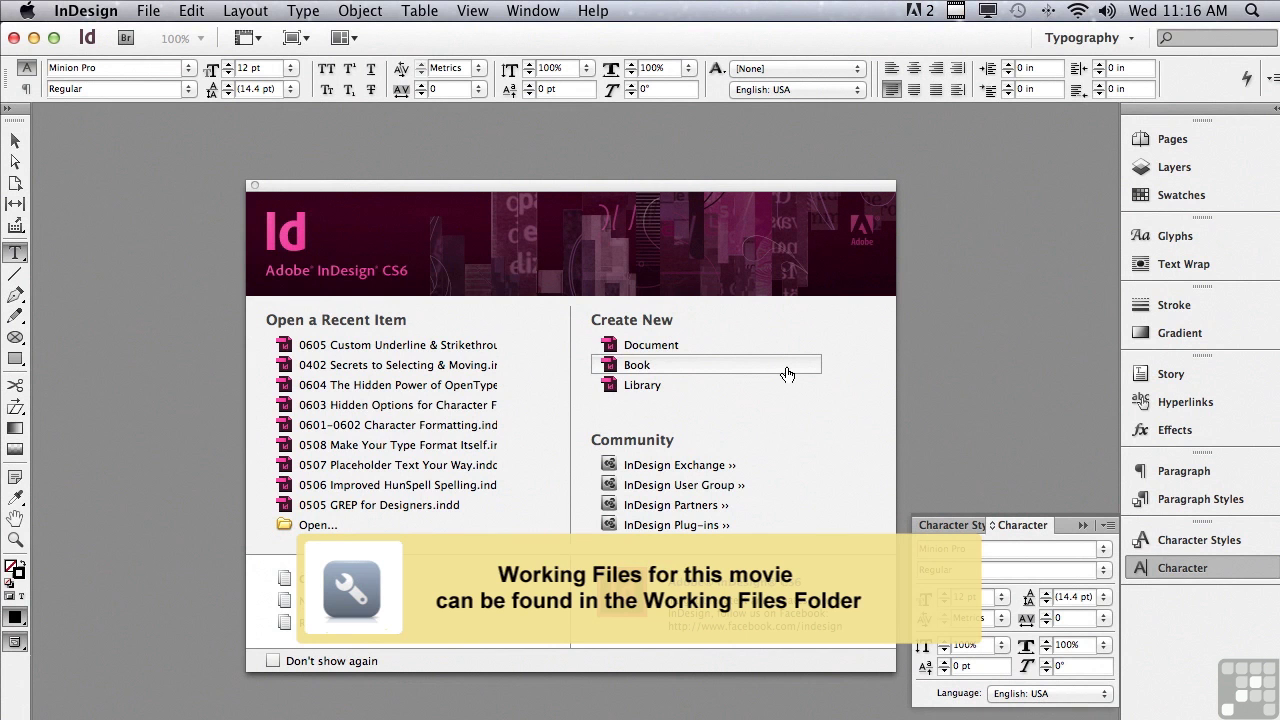
Step: Open the file "0605 Custom Underline & Strikethrough magic.indd" from the InDesign CS6 Sample Layouts folder
left_click(163, 18)
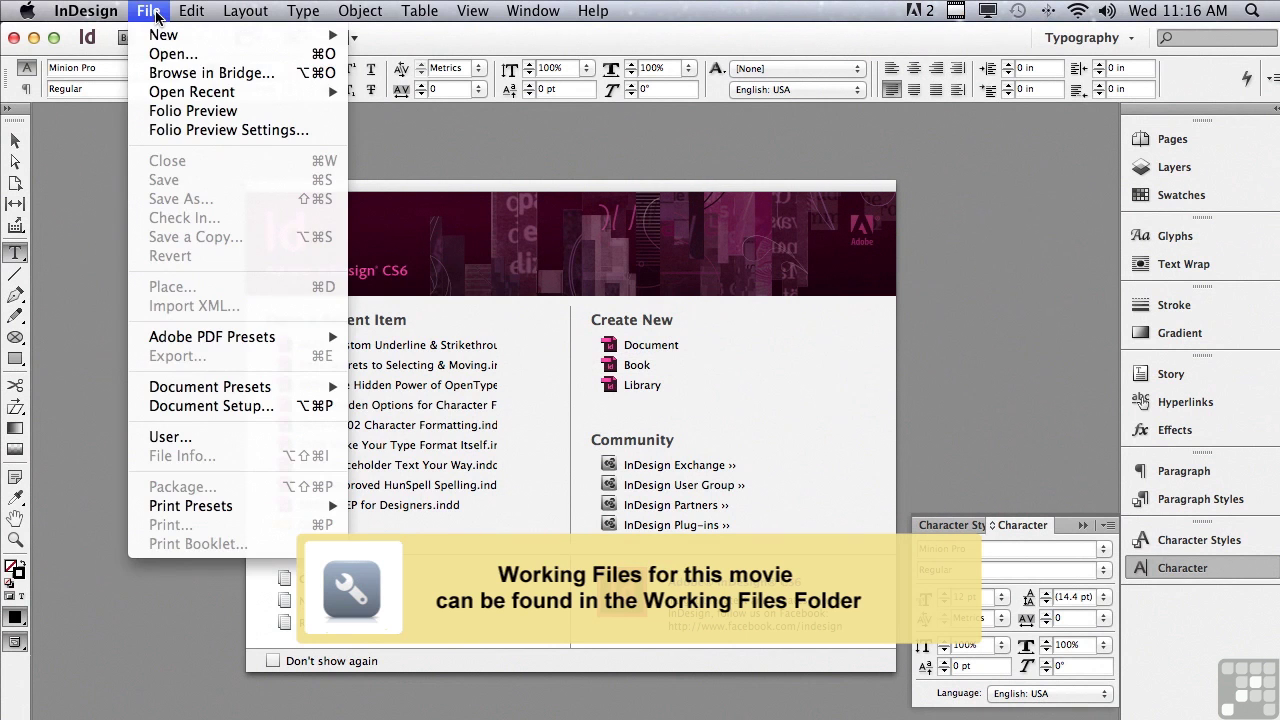
left_click(160, 54)
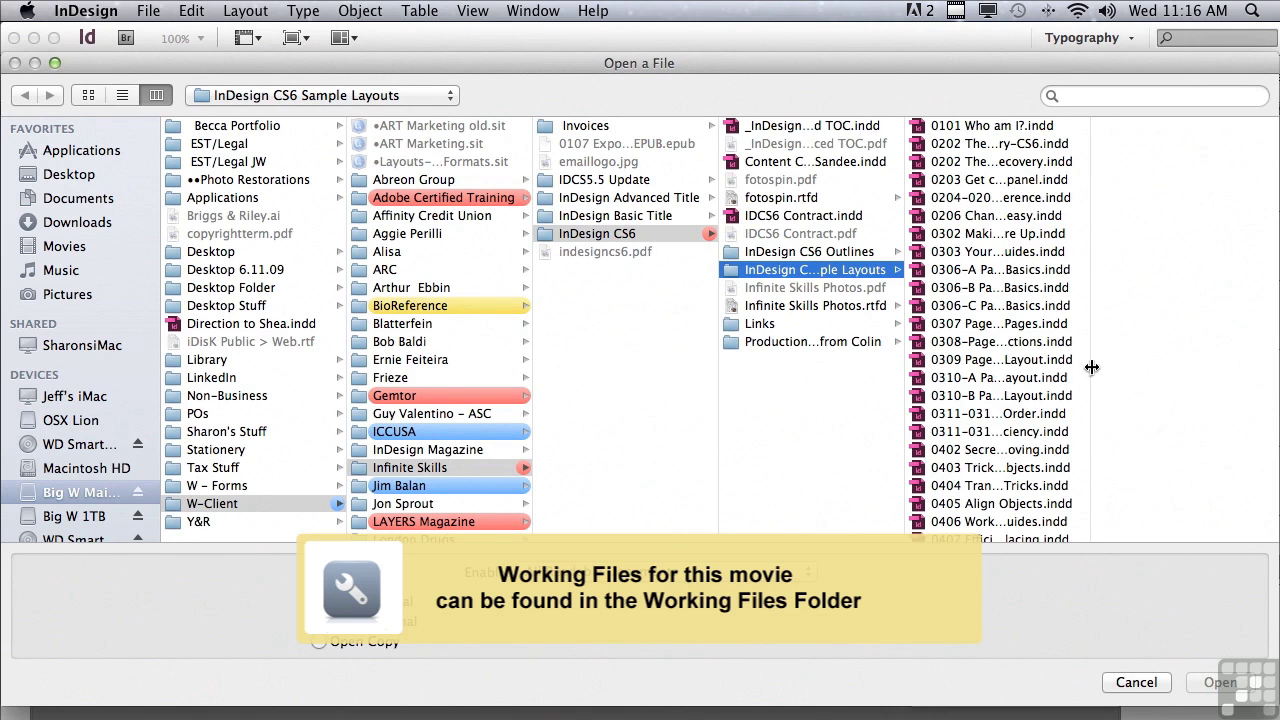
scroll(1106, 370, "down", 3)
scroll(1106, 384, "down", 6)
left_click(973, 478)
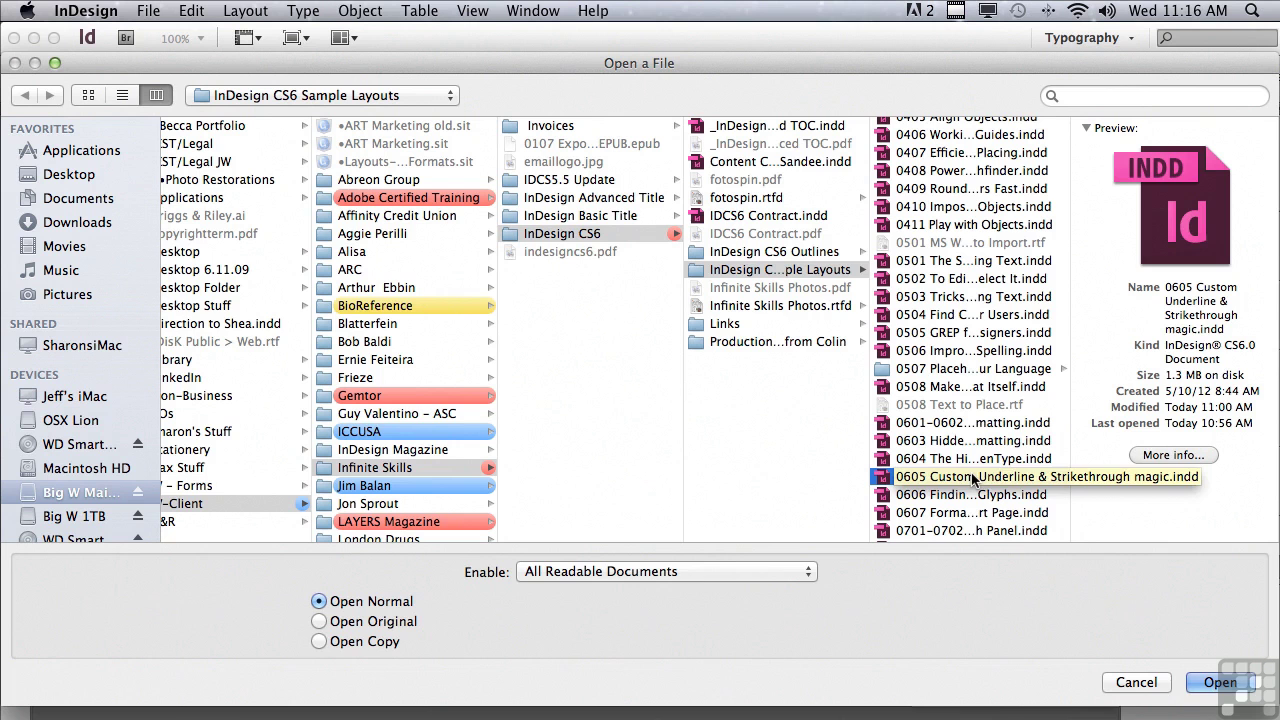
left_click(1218, 682)
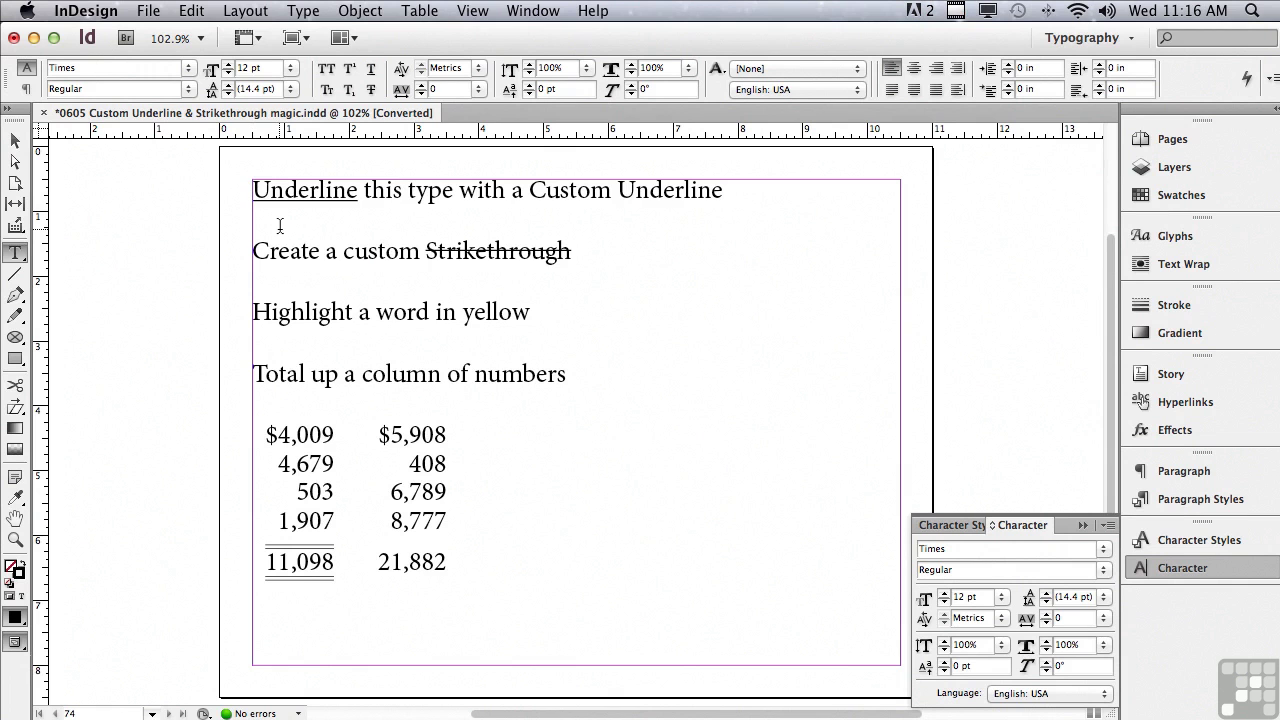
Step: Float the Character panel beside the text and open the Underline Options for the first word, "Underline"
left_click_drag(252, 190, 357, 190)
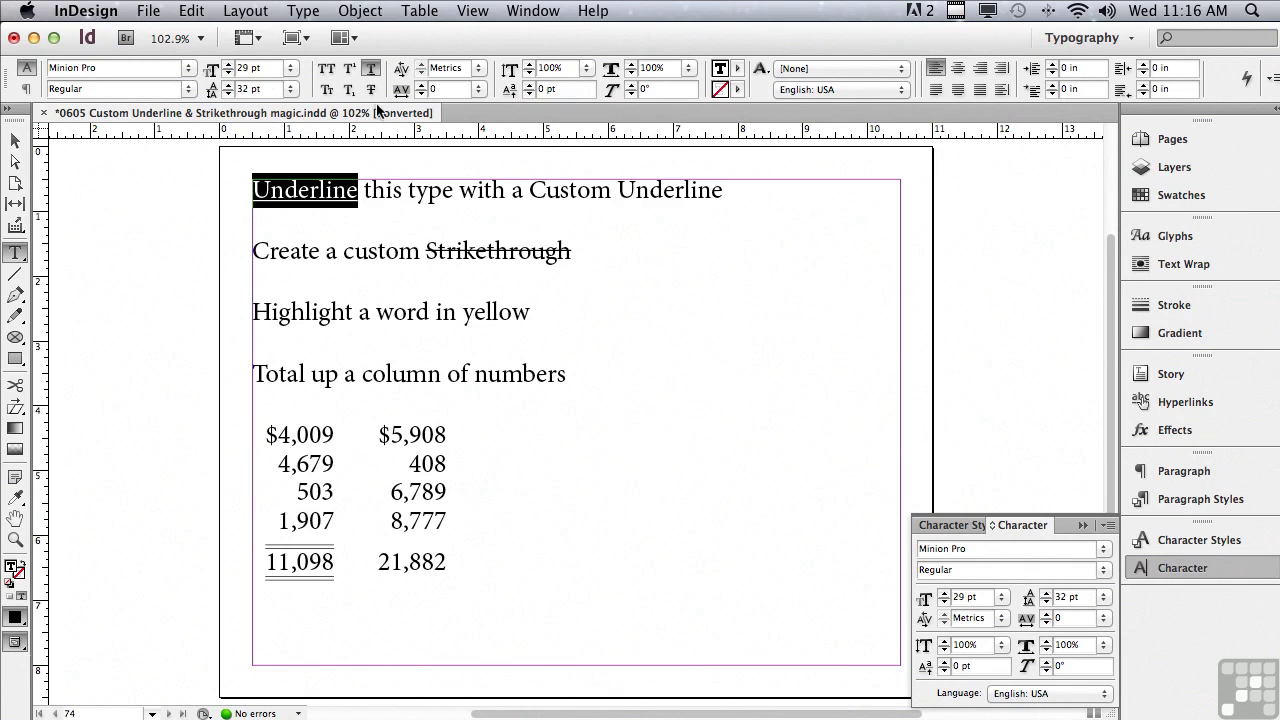
left_click(370, 69)
left_click_drag(1029, 524, 918, 180)
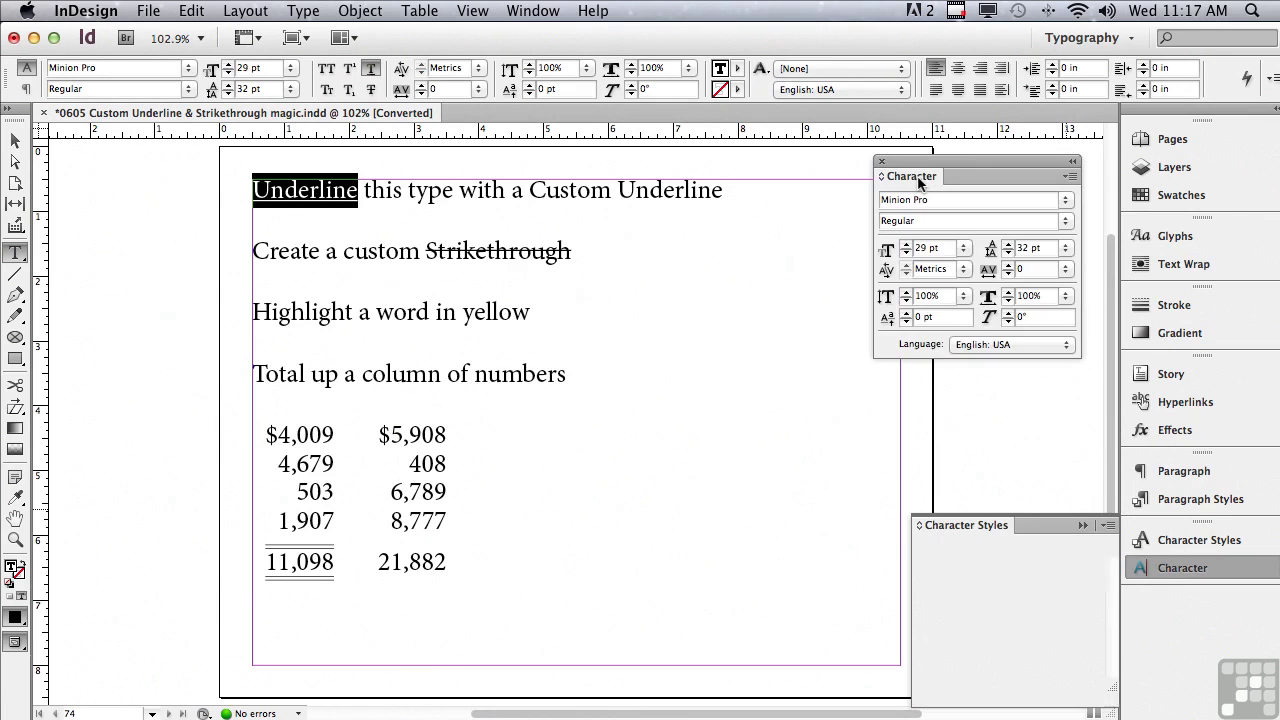
left_click(1069, 179)
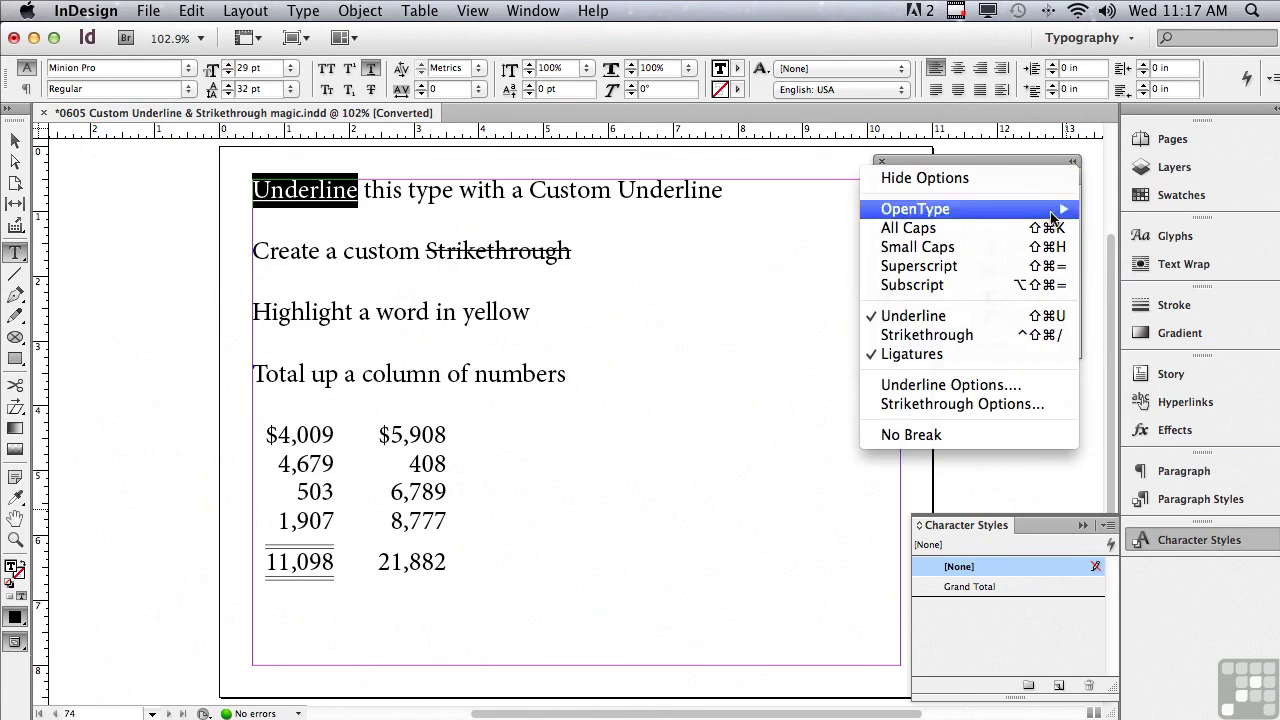
left_click(995, 388)
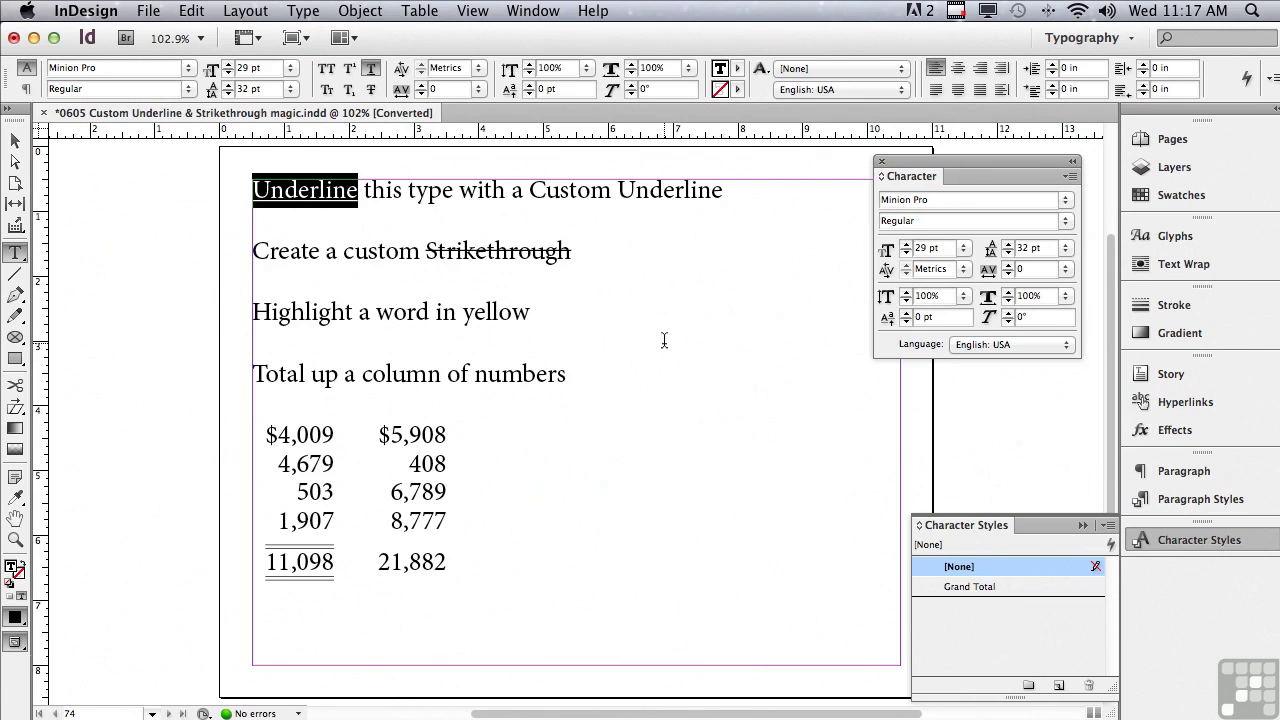
left_click(370, 70, "alt")
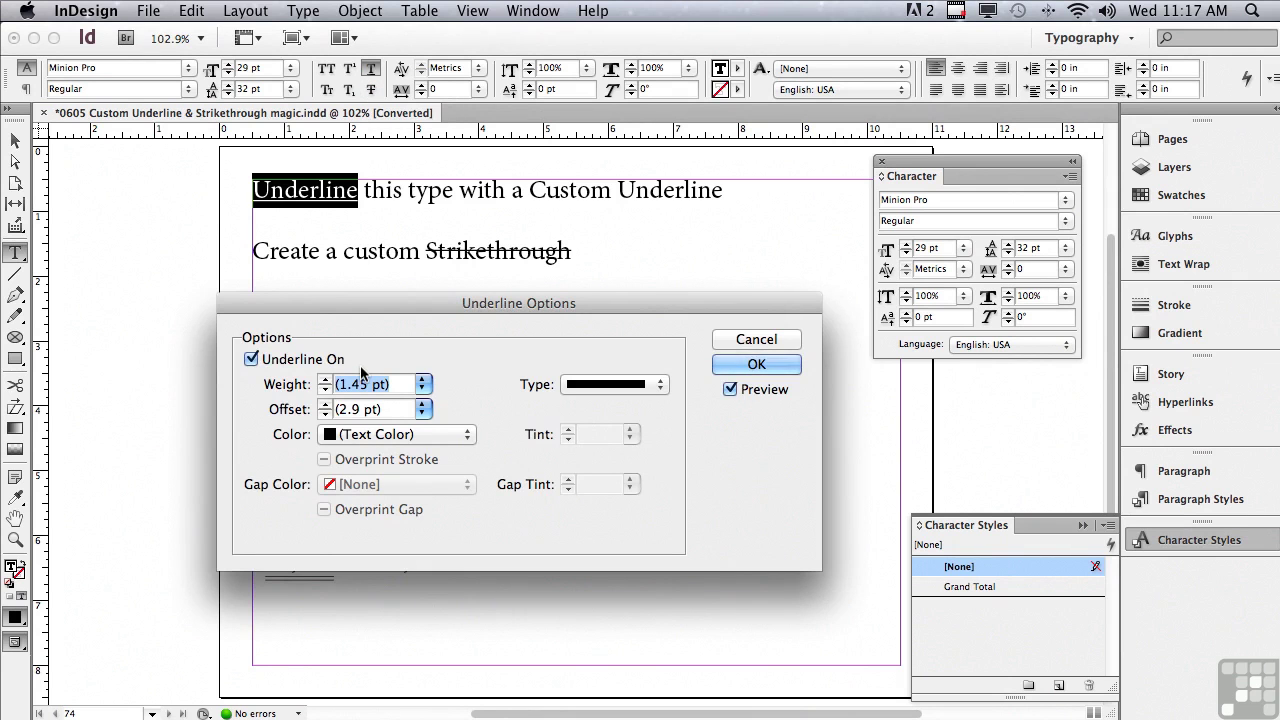
Step: Switch the selected word's underline and the dialog's preview off and back on to compare the effect
left_click(251, 360)
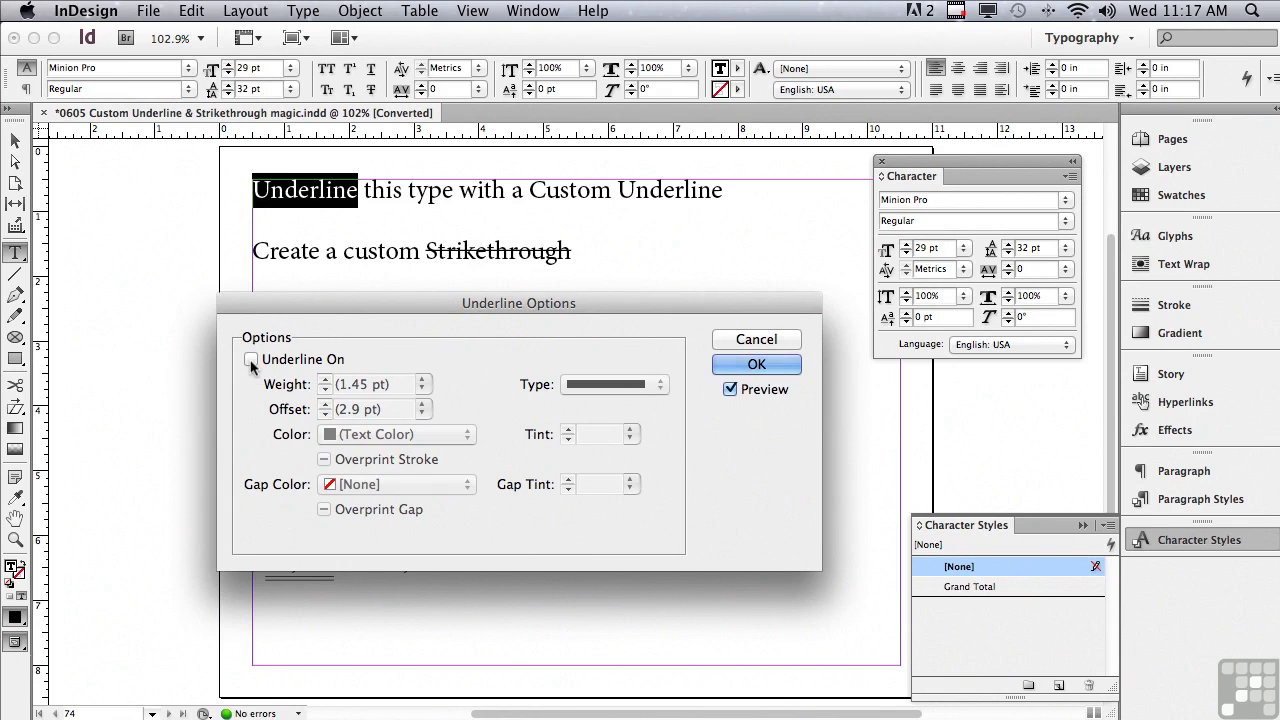
left_click(251, 360)
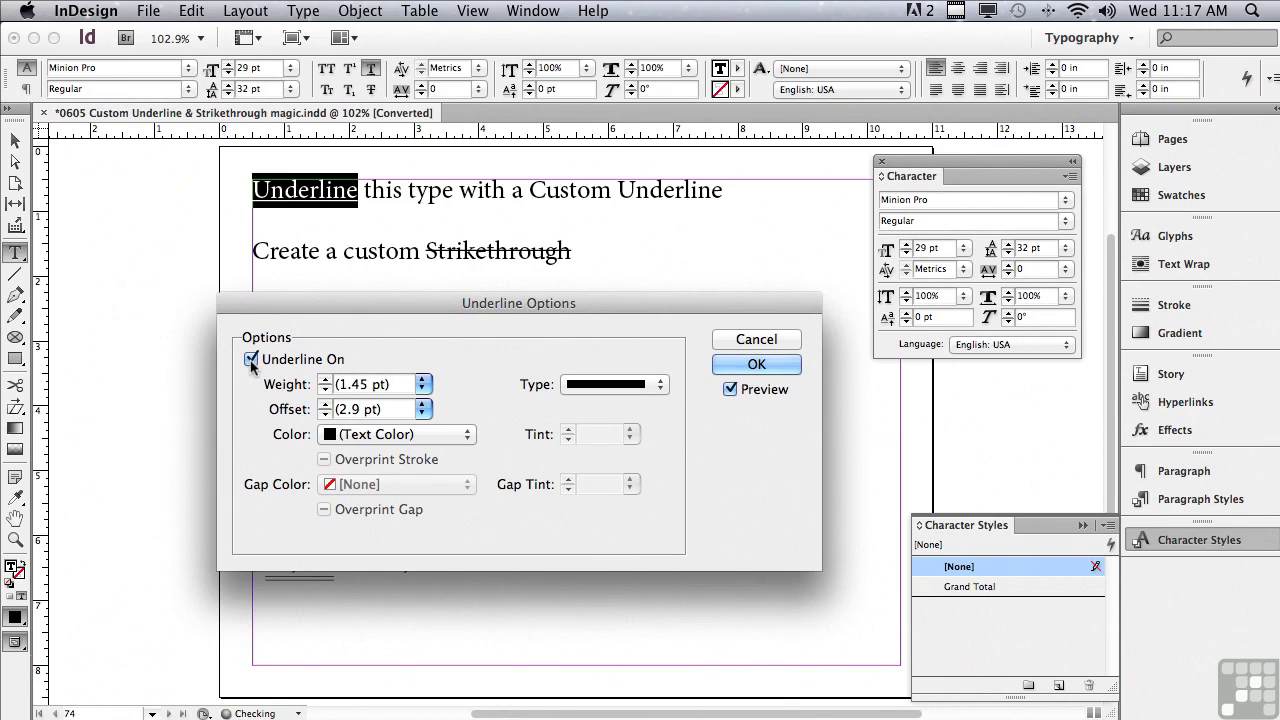
left_click(730, 390)
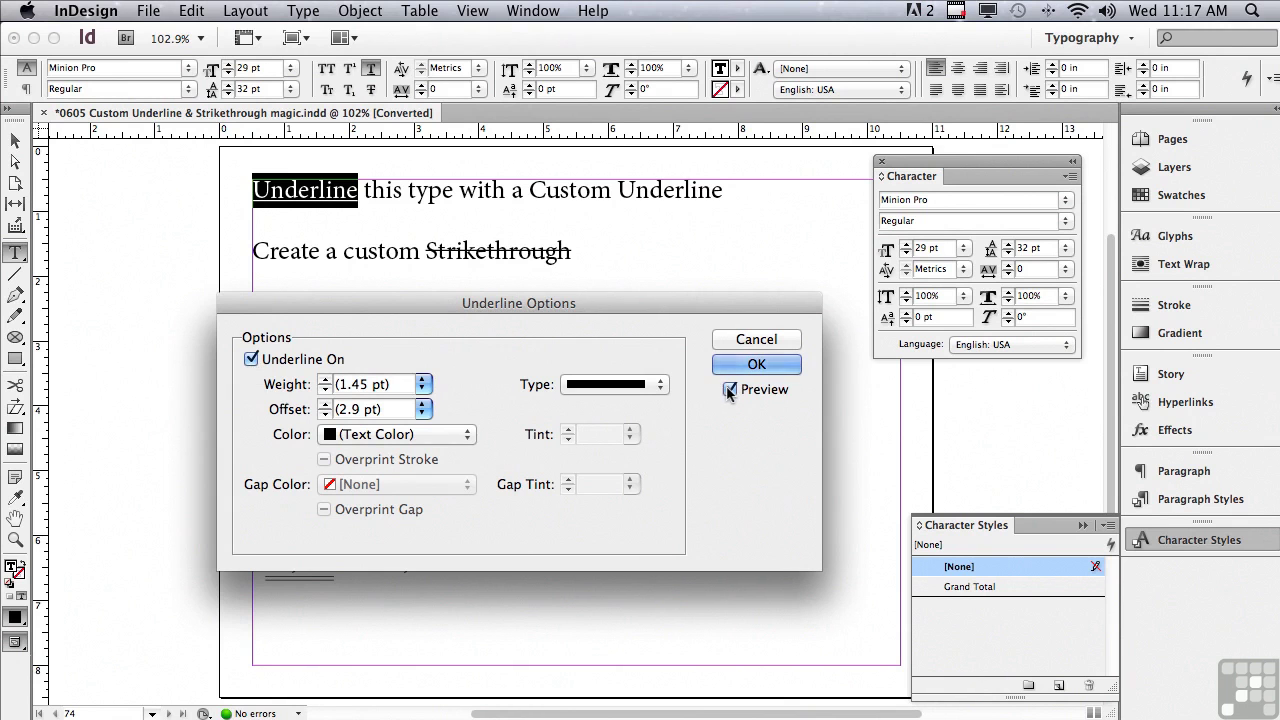
left_click(730, 390)
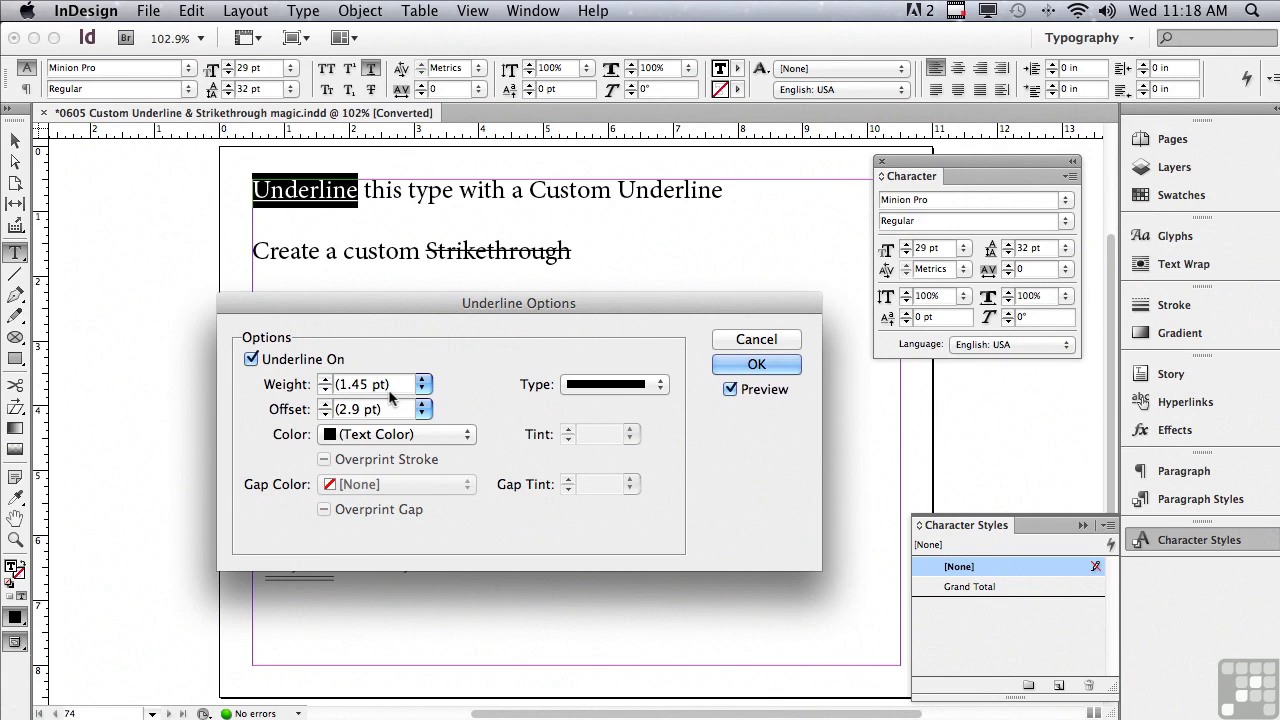
Step: Set the selected word's underline weight to 1 pt and its offset to 7 pt
left_click(325, 390)
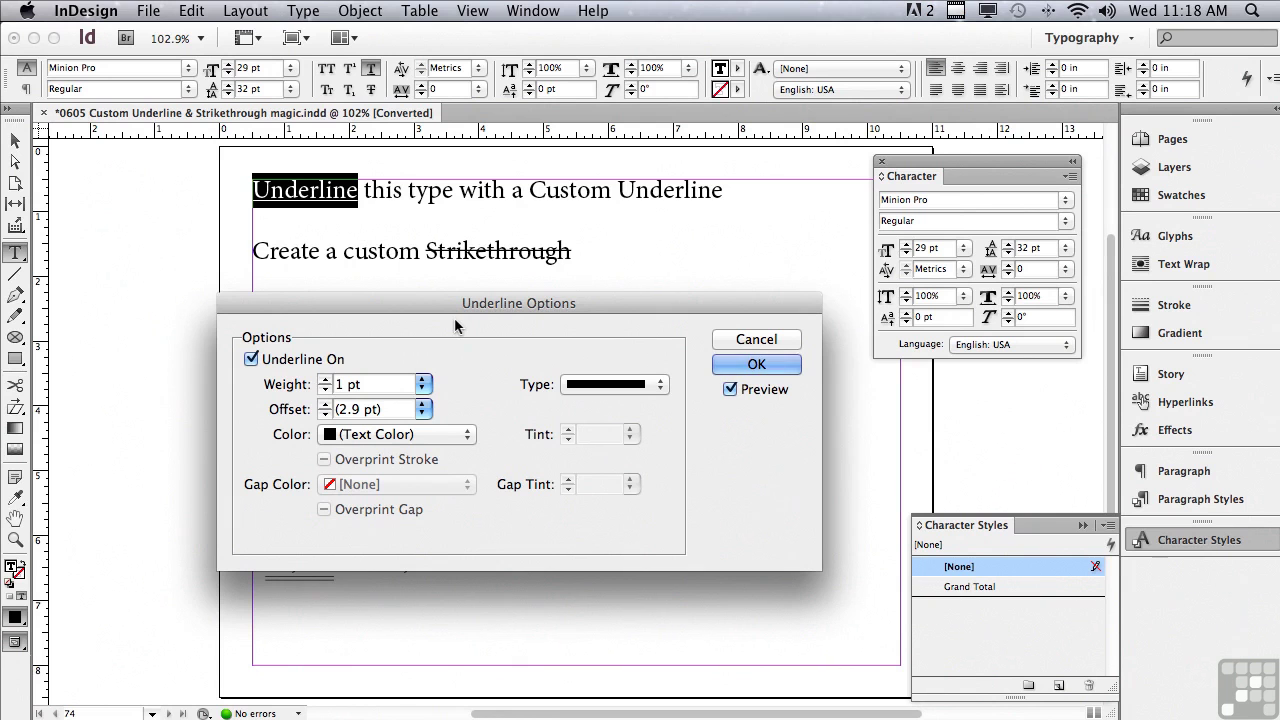
left_click(325, 404)
left_click(325, 404)
left_click(325, 404)
left_click(325, 404)
left_click(325, 404)
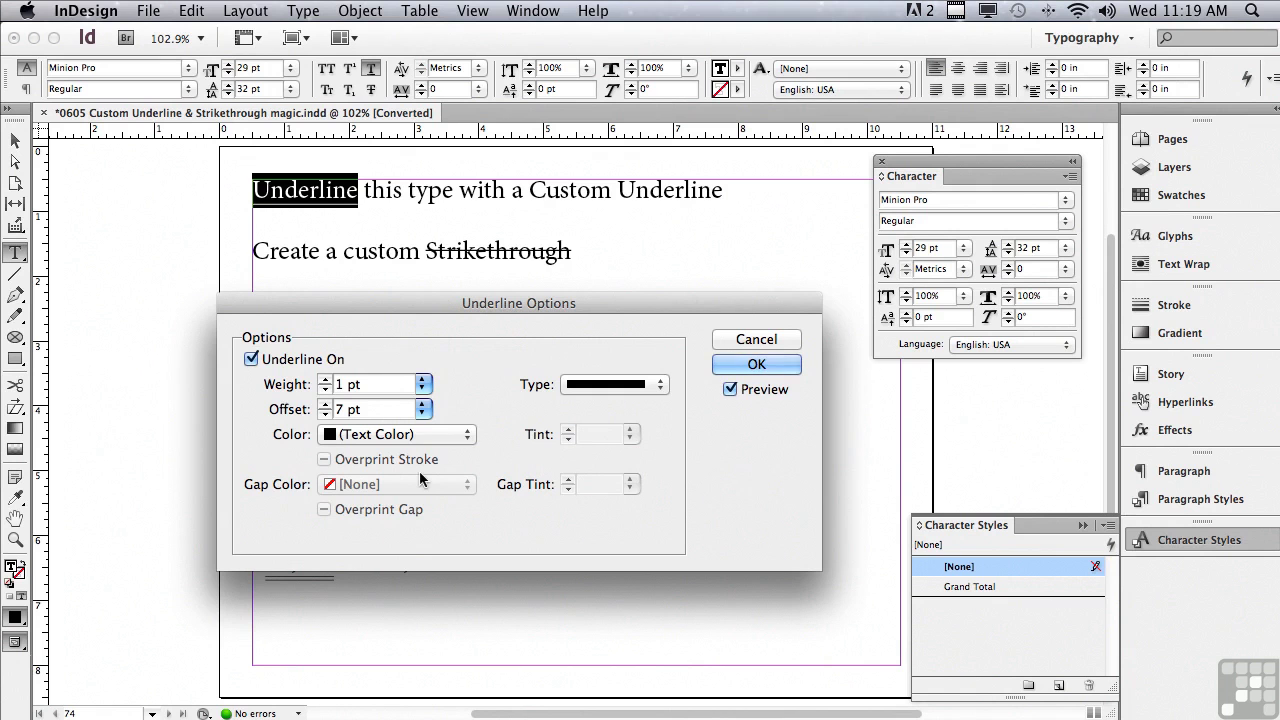
left_click(733, 366)
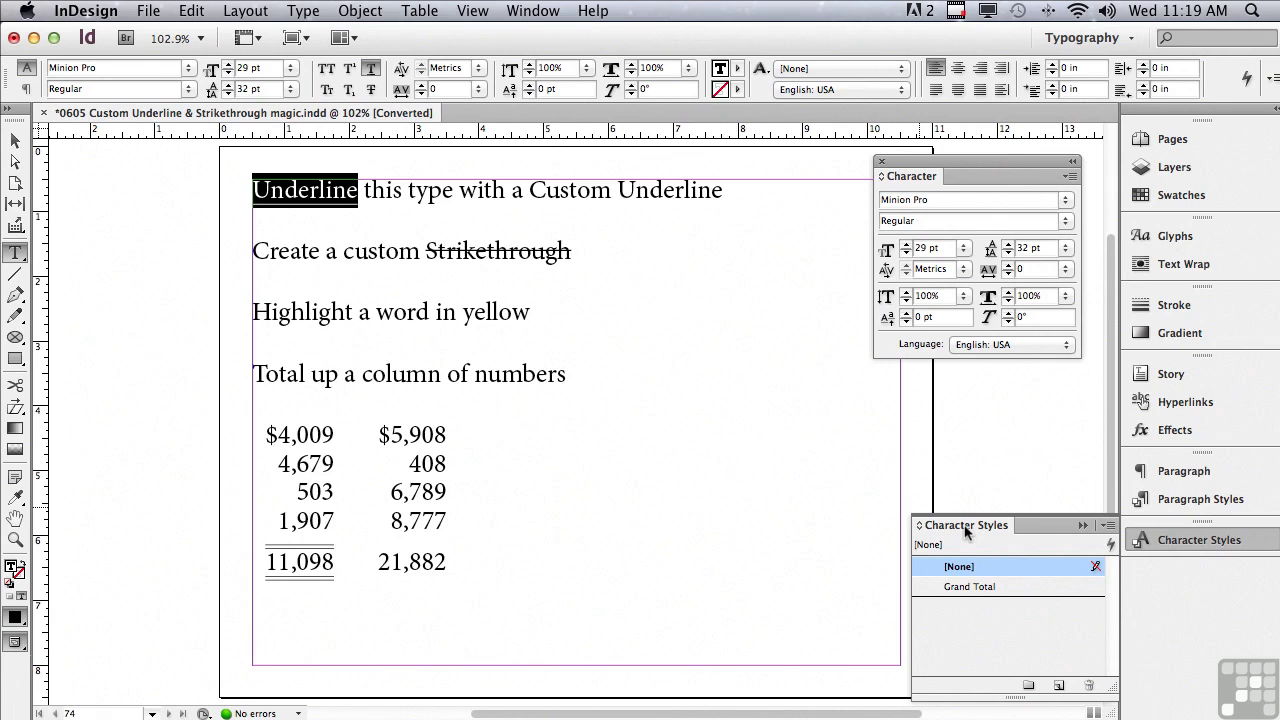
Step: Create a character style named "Underline" from the selected word and apply it to "Custom Underline" in the same line
left_click(1107, 526)
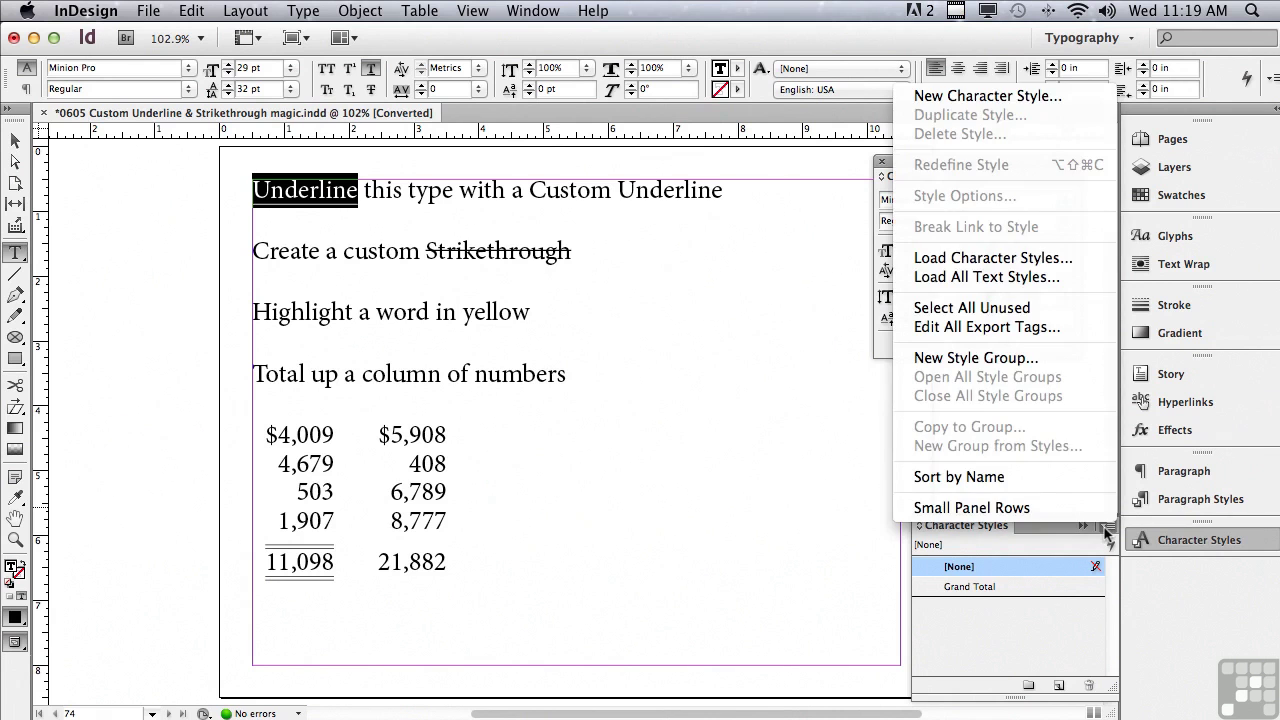
left_click(1005, 97)
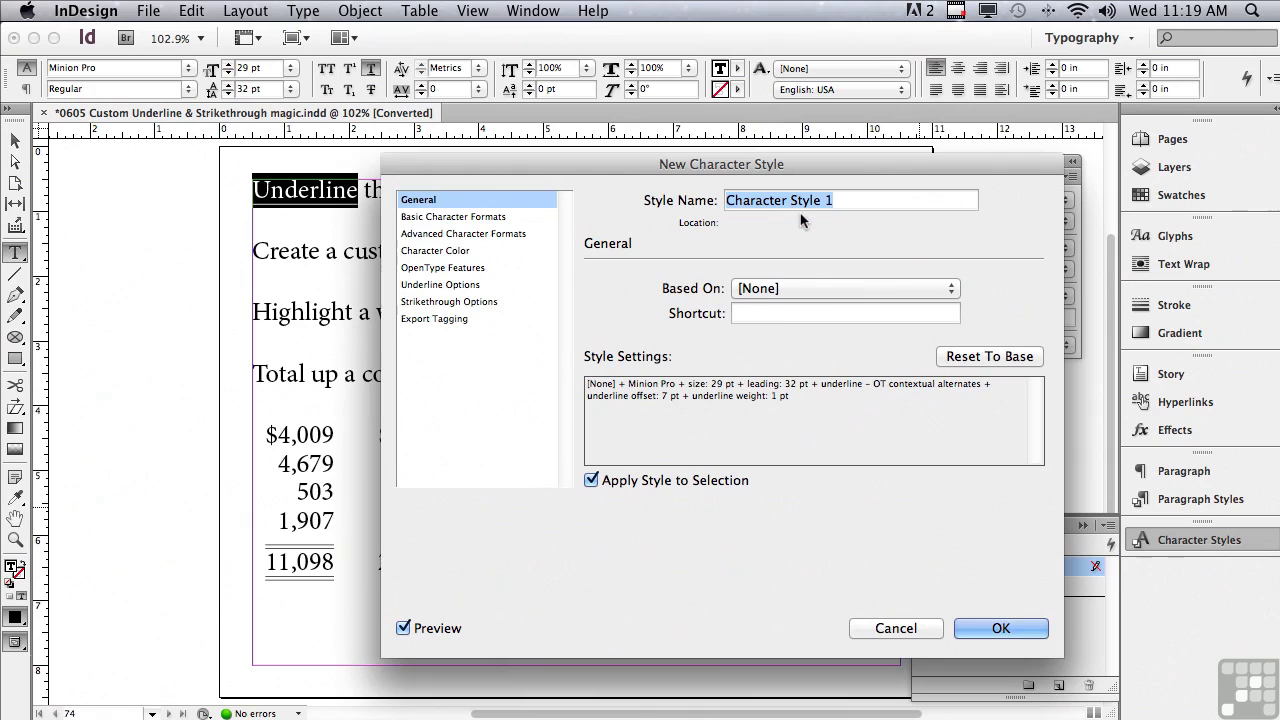
type("Underline")
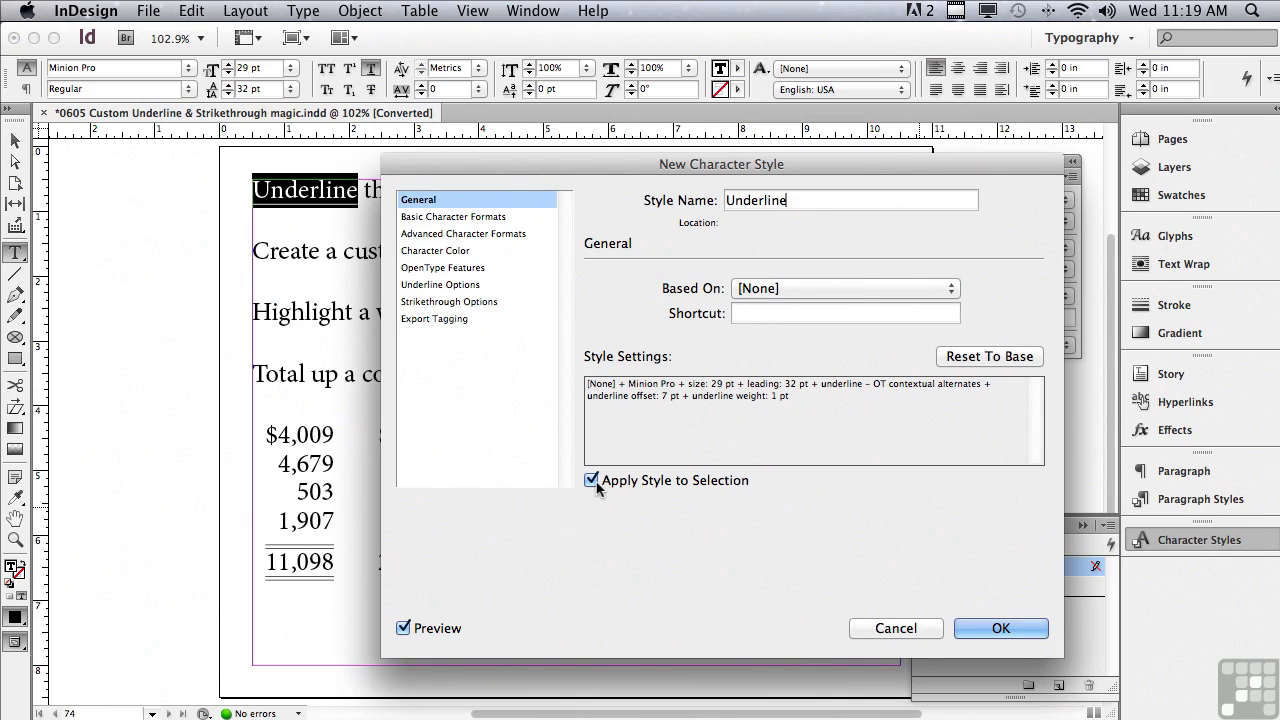
left_click_drag(694, 150, 489, 137)
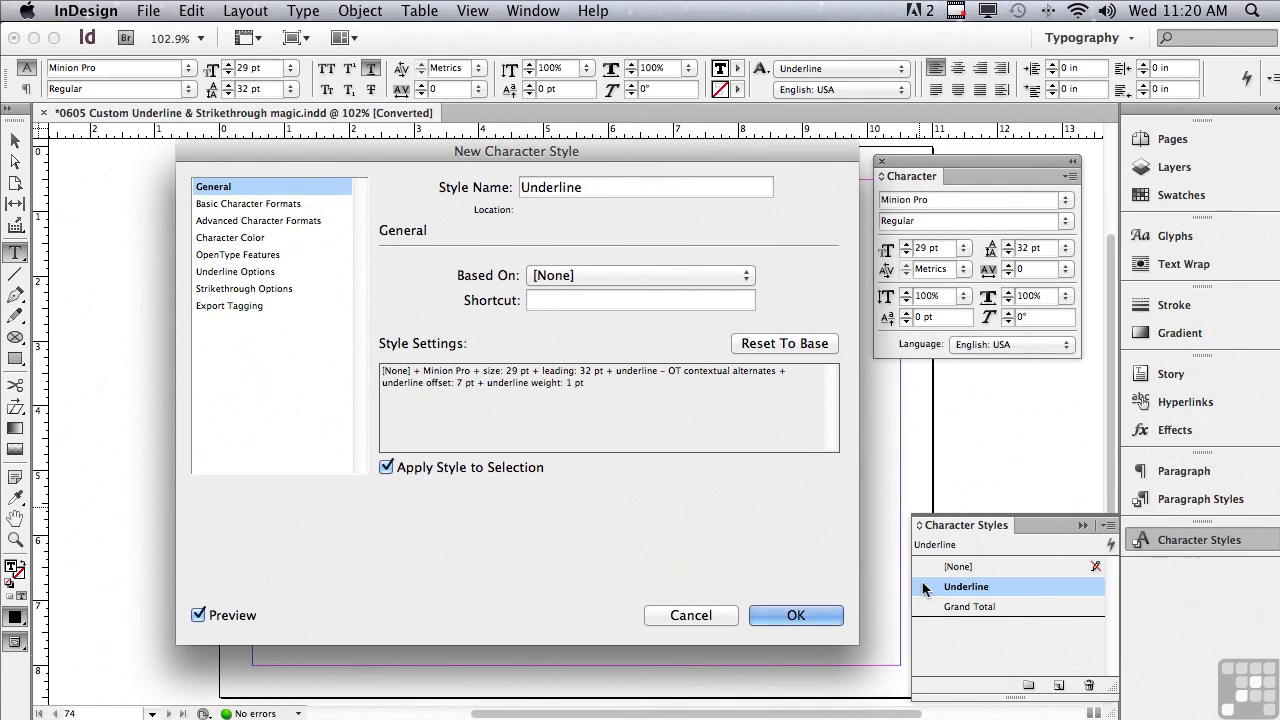
left_click(815, 617)
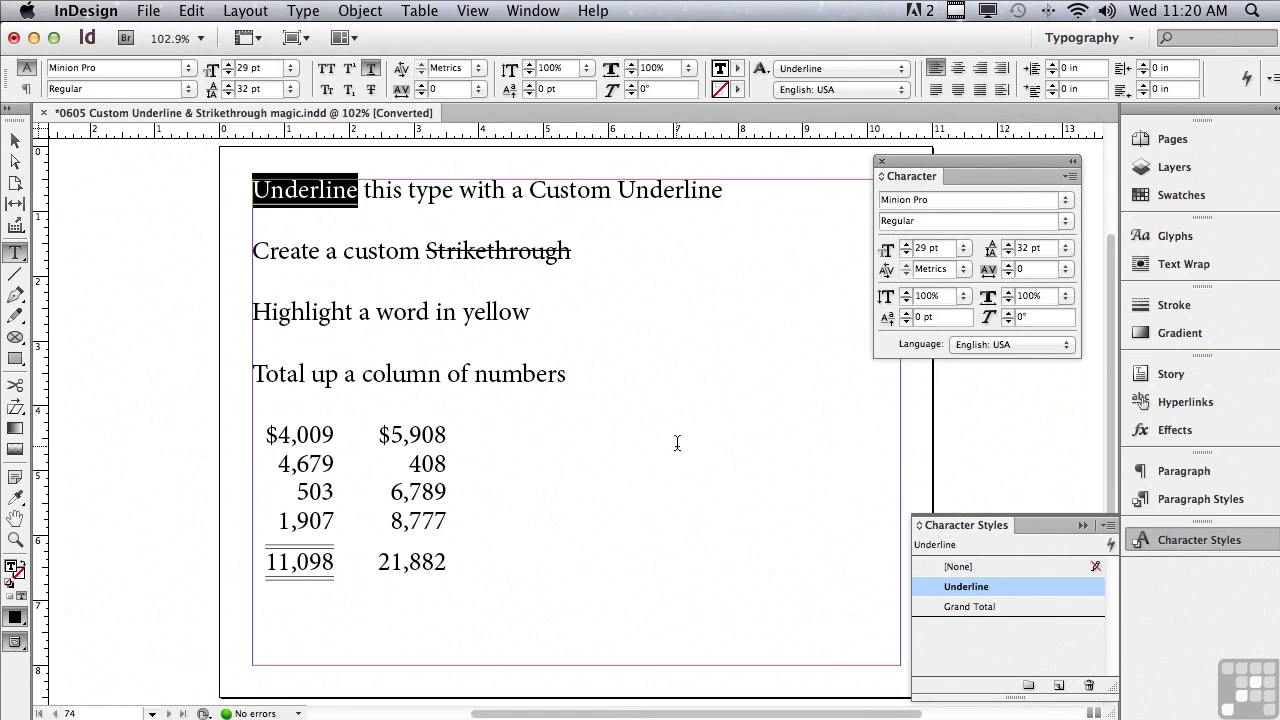
left_click_drag(529, 190, 722, 190)
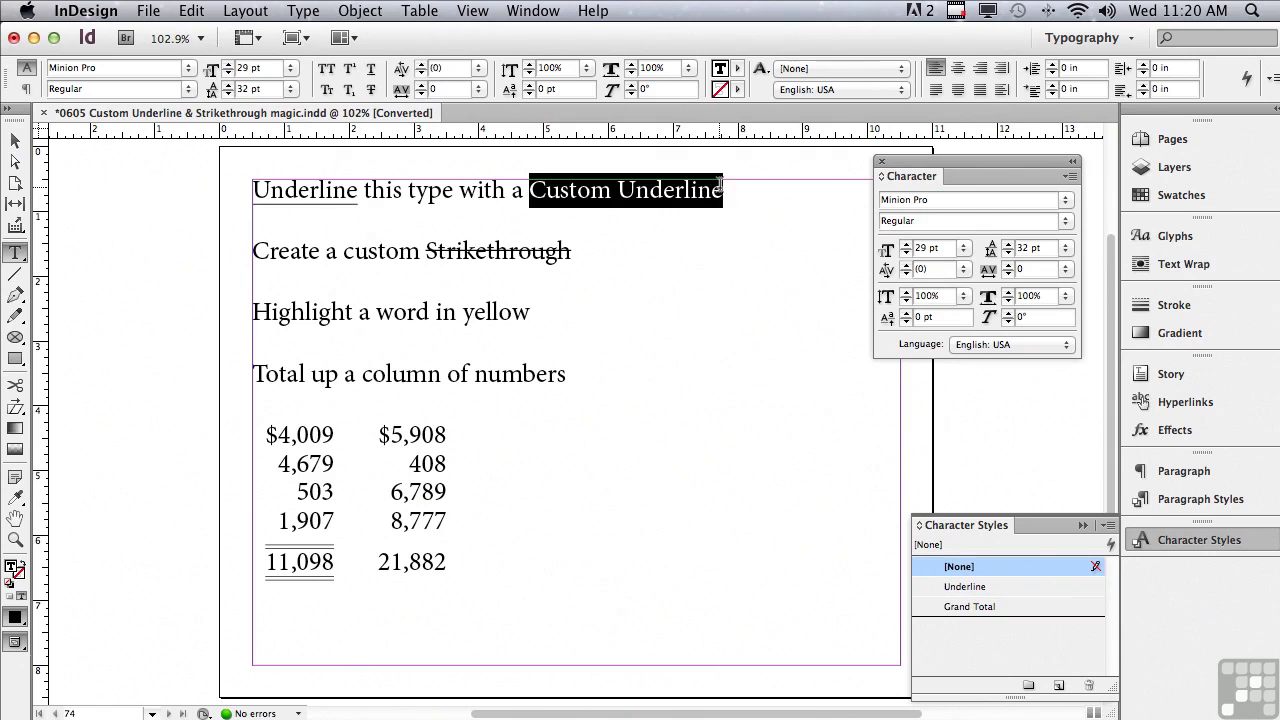
left_click(967, 588)
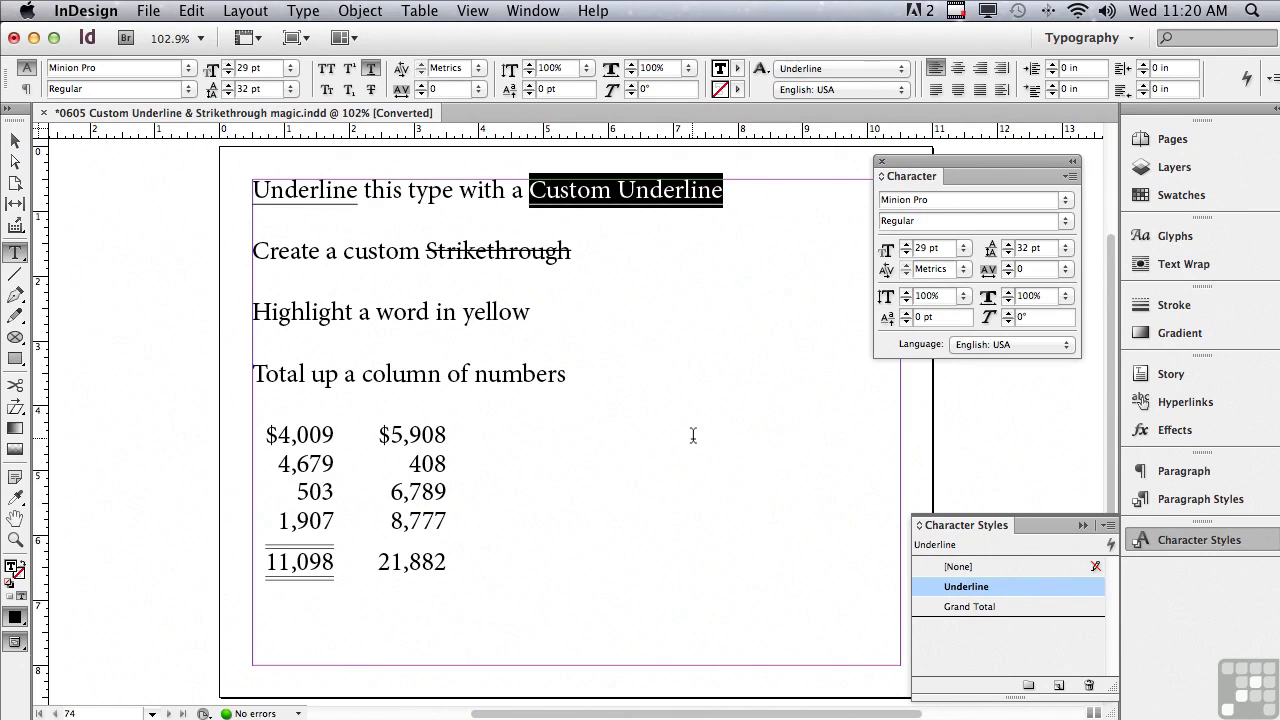
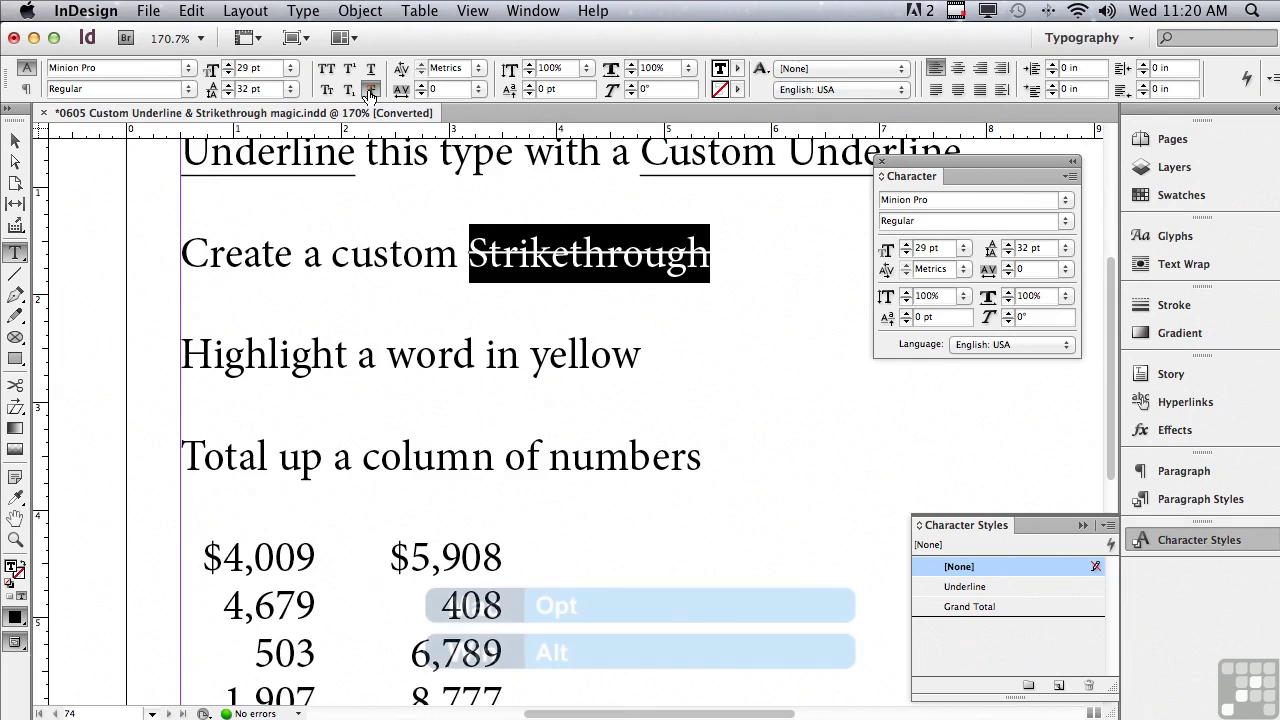
Step: Customize the strikethrough on the word "Strikethrough" with a weight of 1 pt and an offset of 7 pt
left_click(369, 89, "alt")
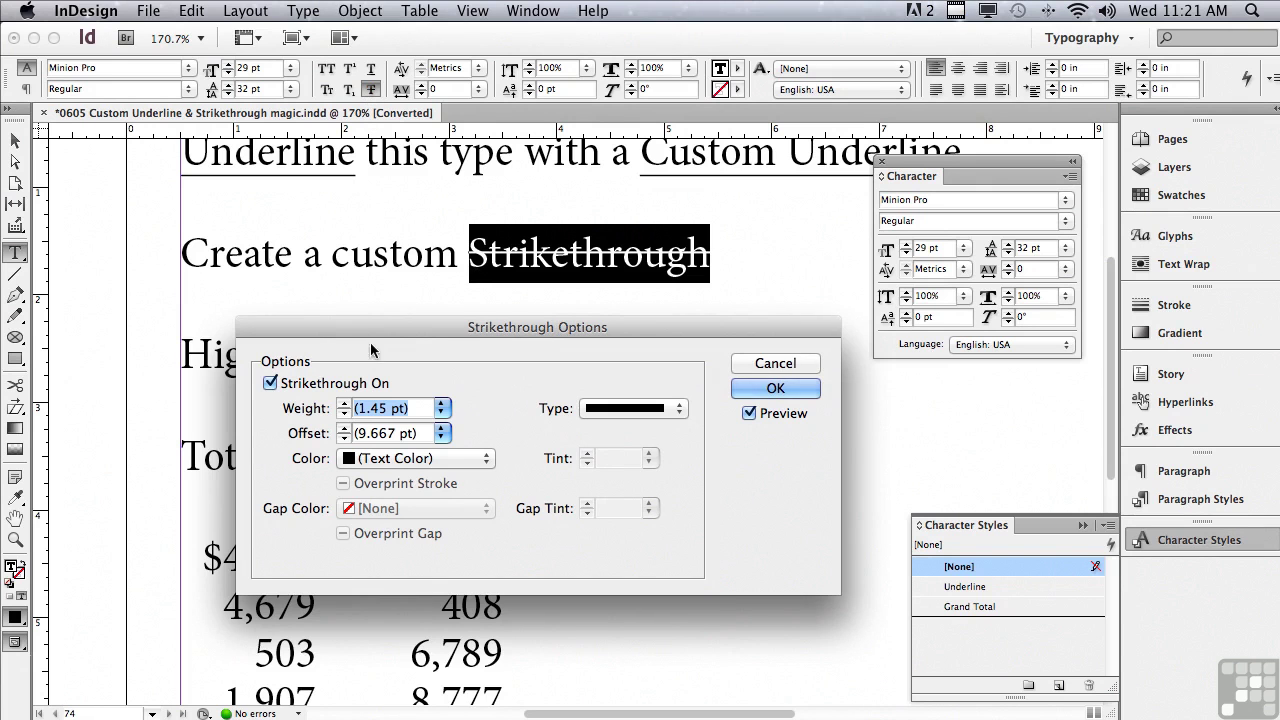
type("1 pt")
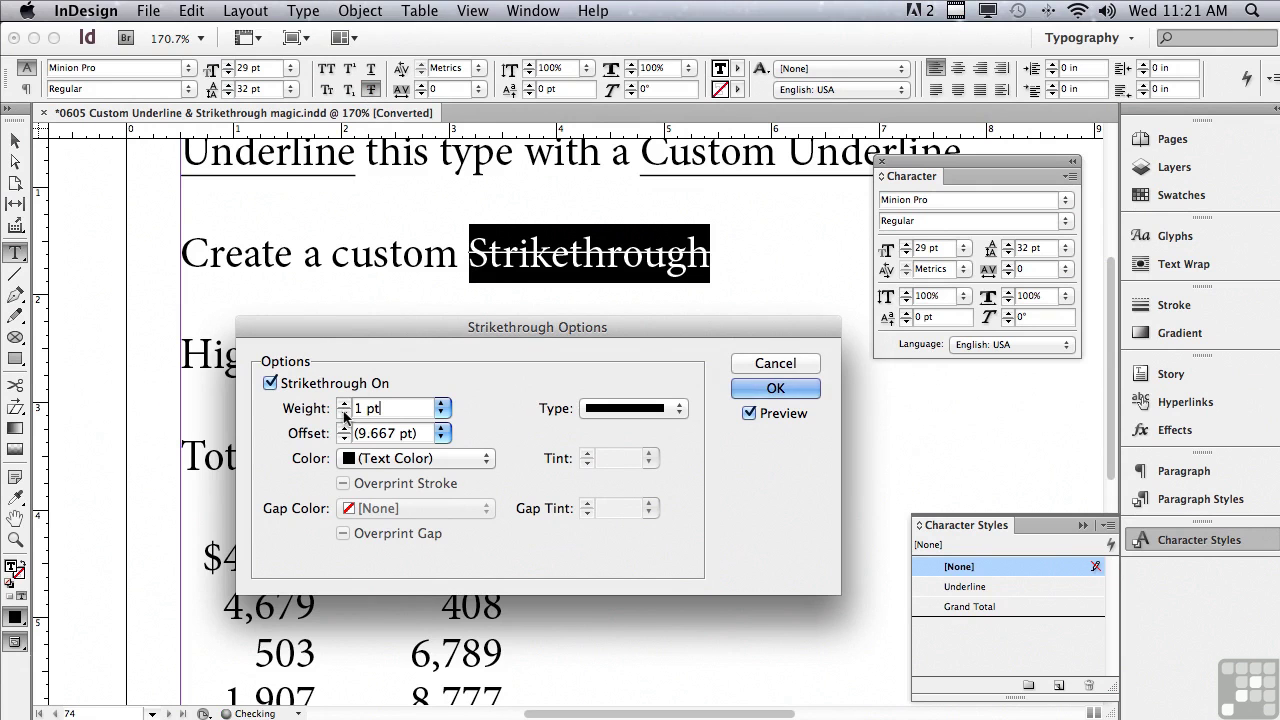
key("super+a")
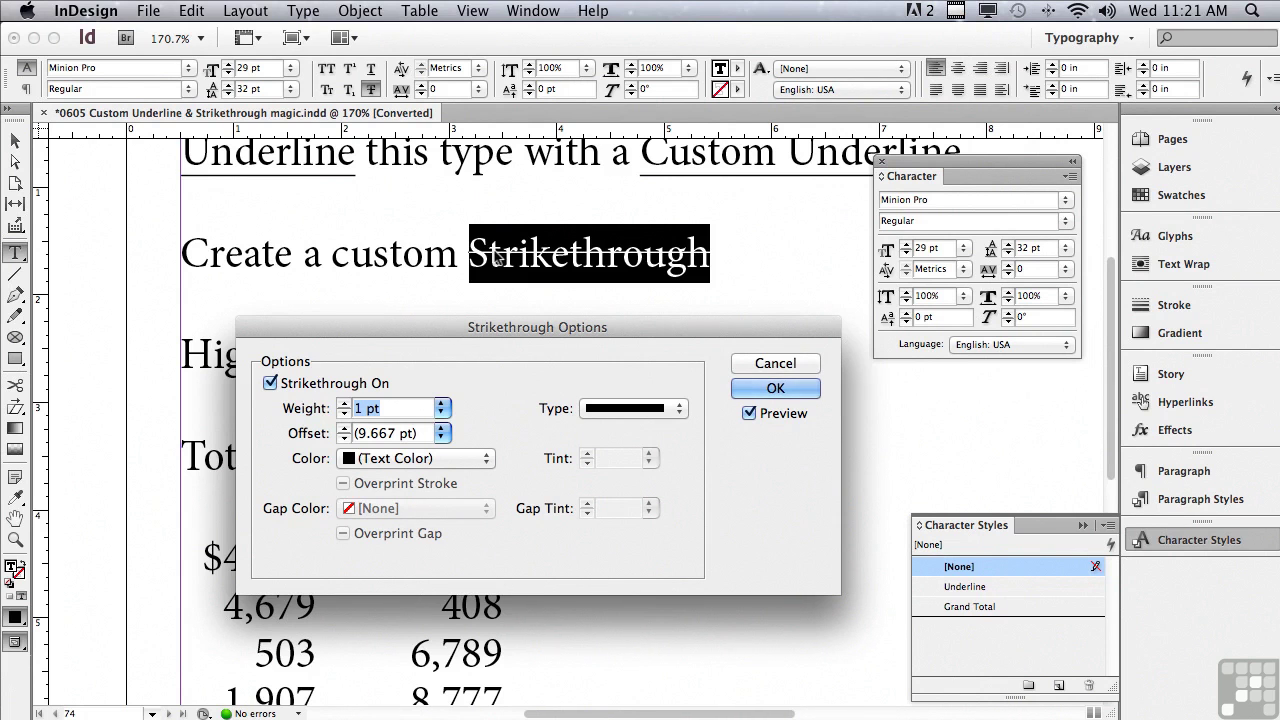
left_click(344, 428)
left_click(344, 428)
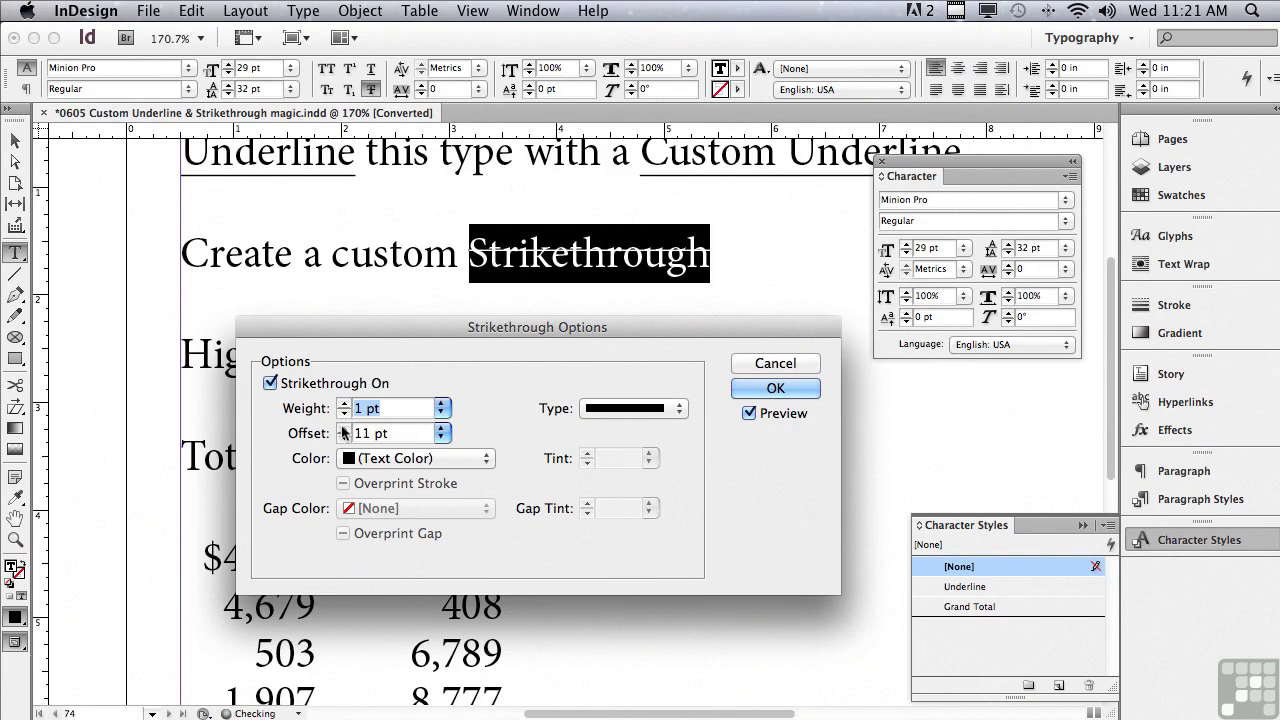
left_click(344, 440)
left_click(344, 440)
left_click(344, 440)
left_click(344, 440)
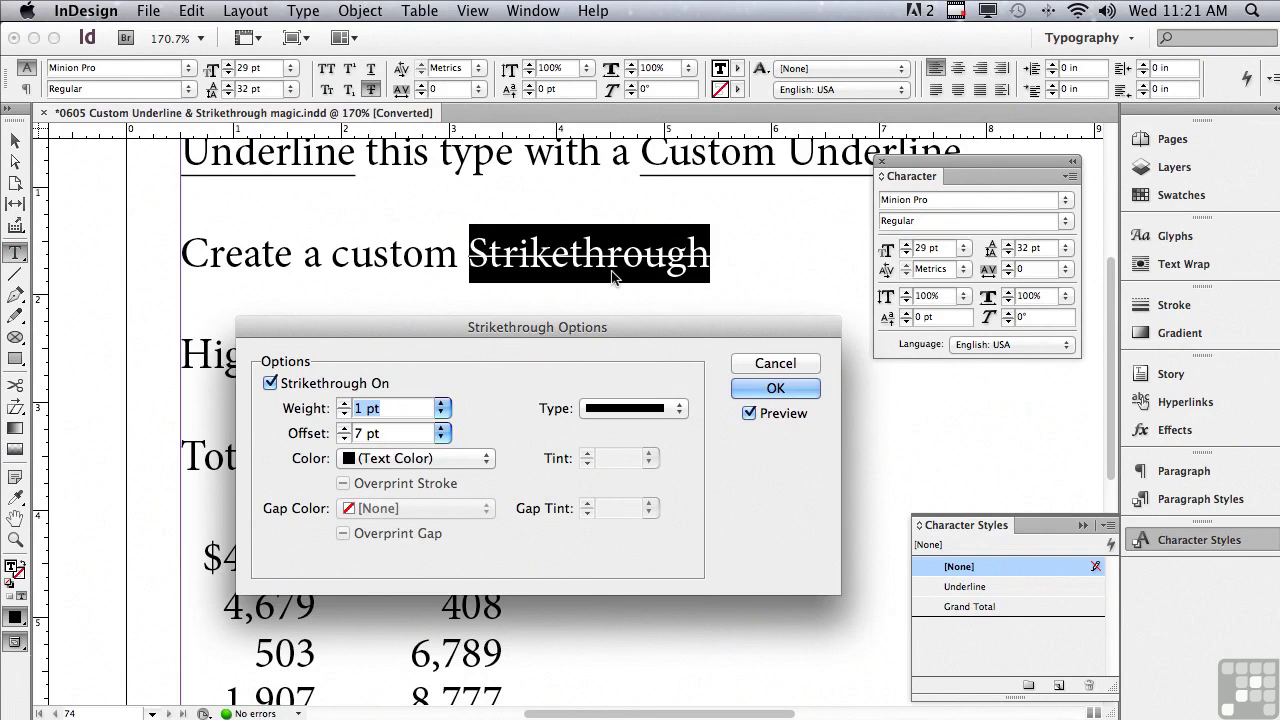
left_click(736, 388)
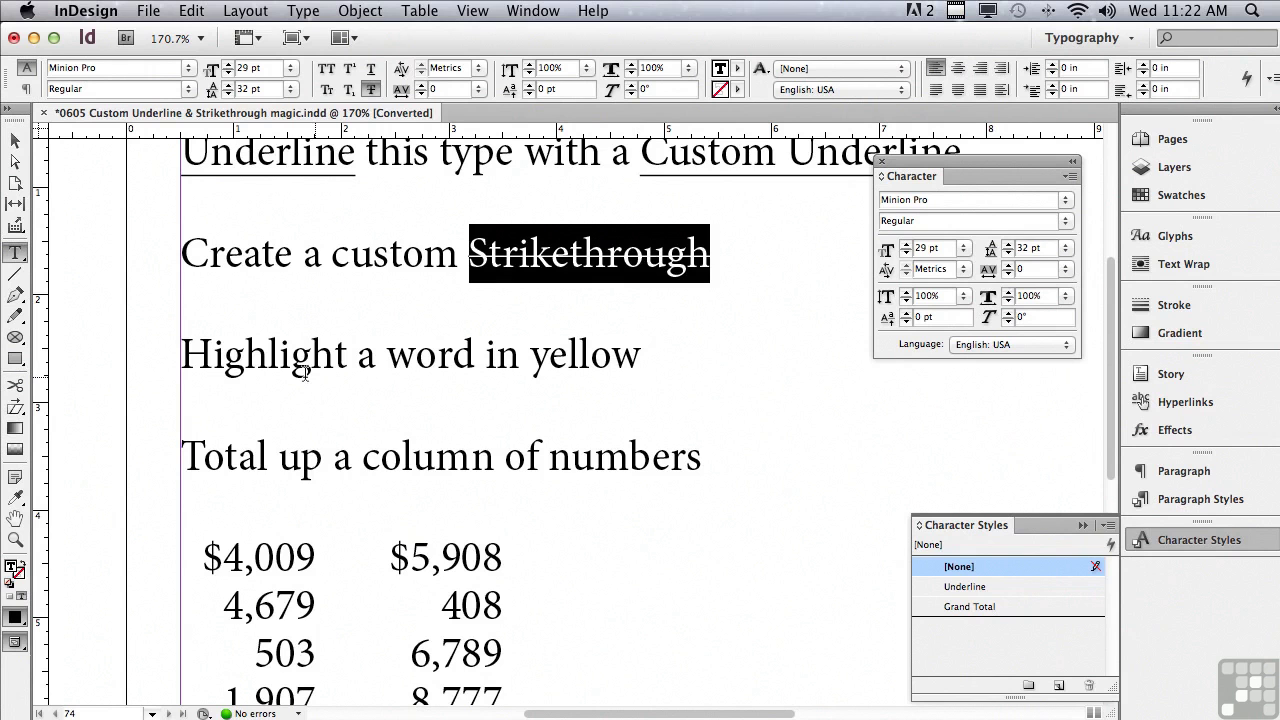
Step: Underline the word "Highlight" in "Highlight a word in yellow" and set the underline weight to 34 pt
left_click_drag(181, 352, 348, 352)
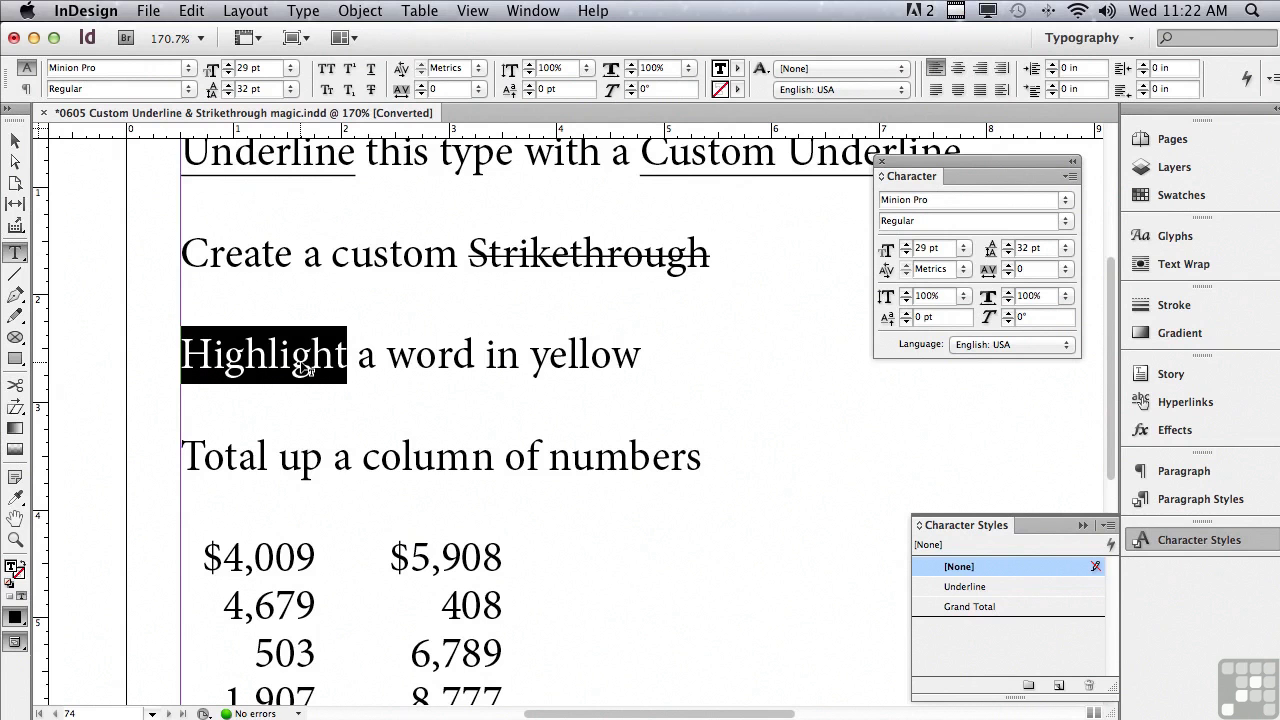
left_click(372, 70)
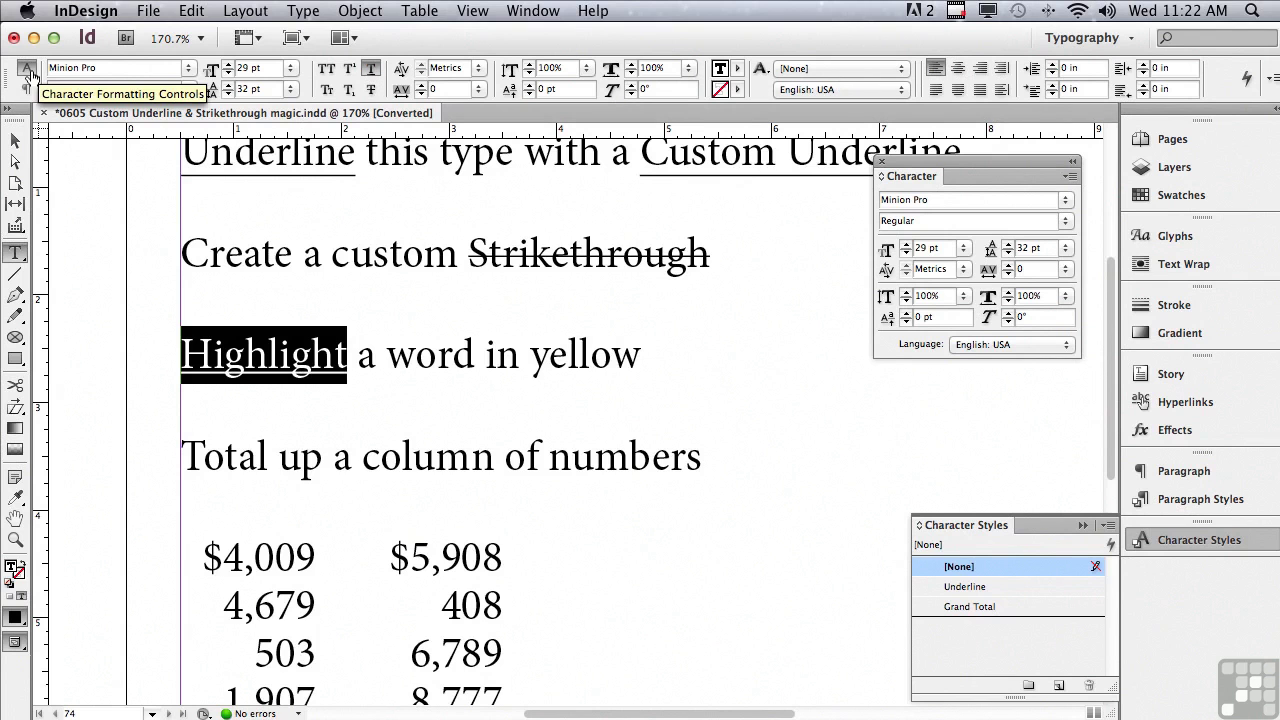
left_click(367, 74, "alt")
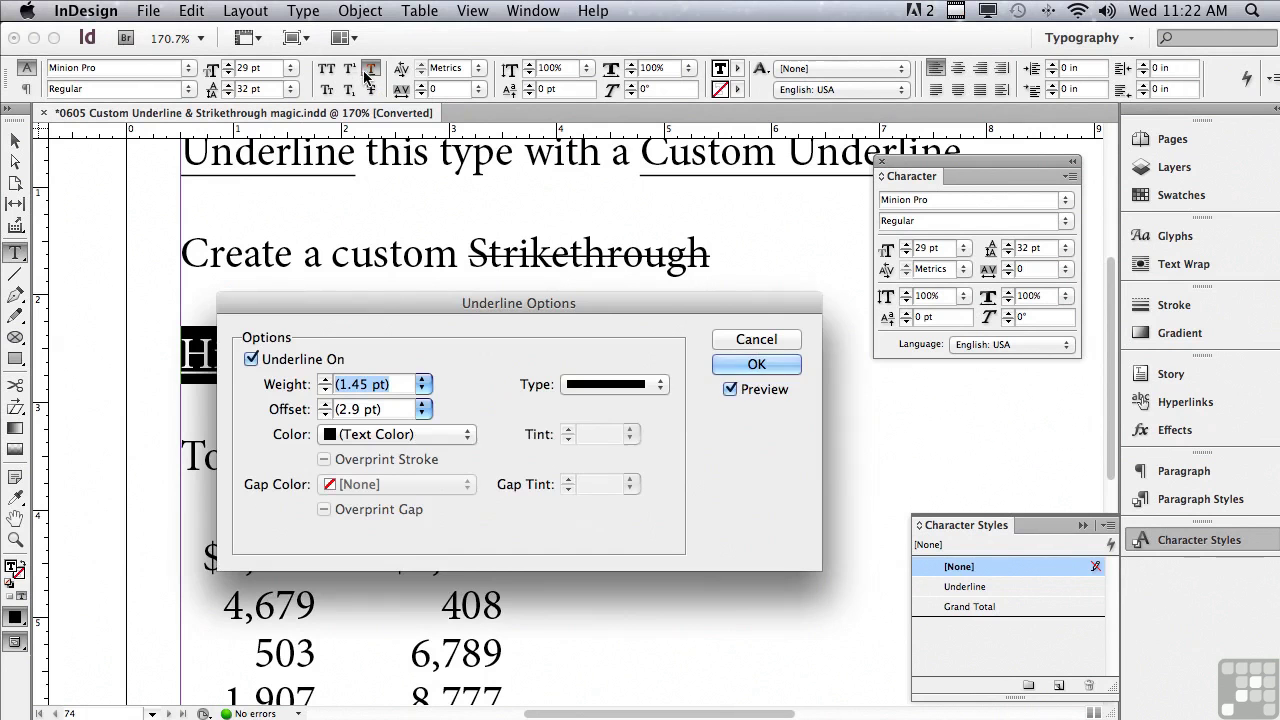
left_click_drag(376, 297, 351, 406)
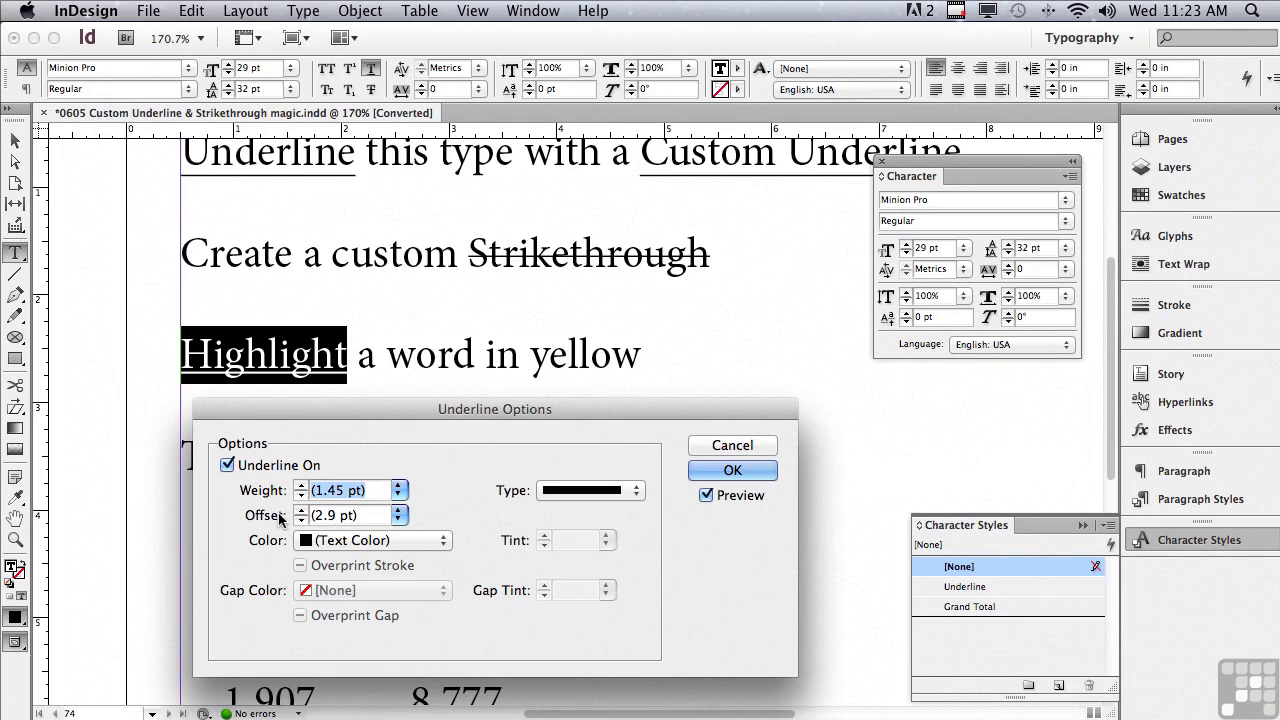
type("34")
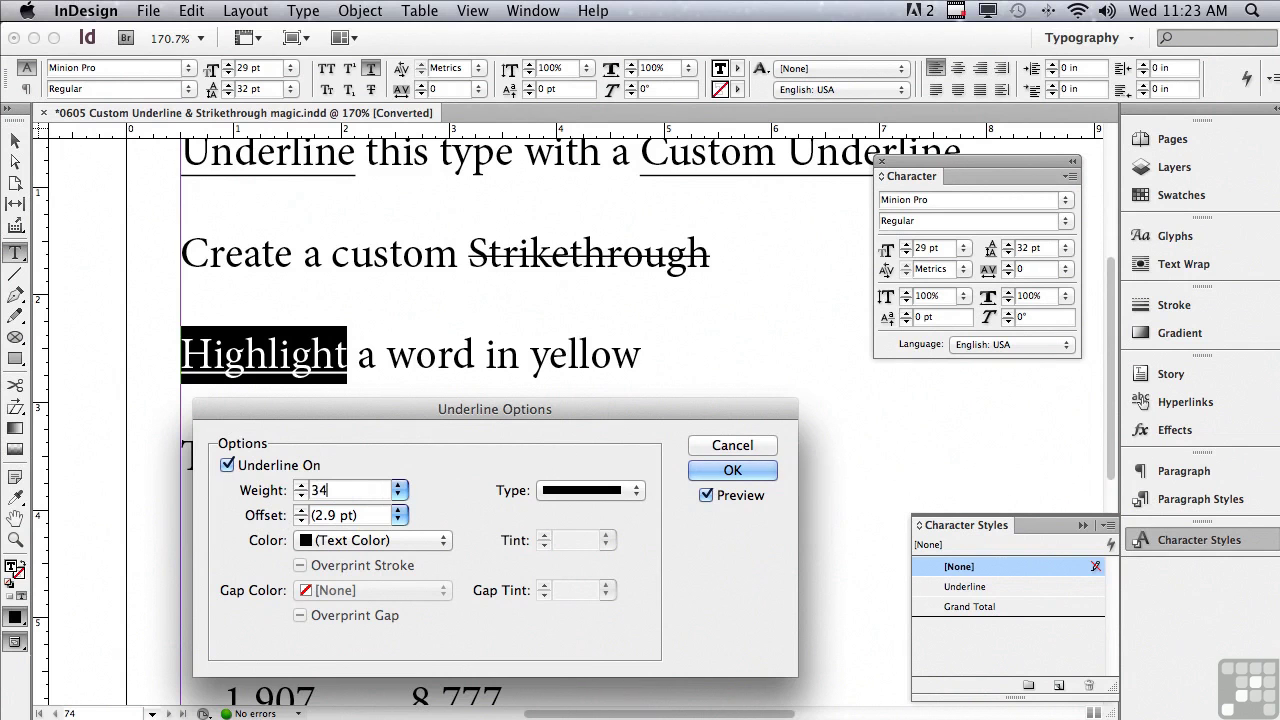
left_click(331, 516)
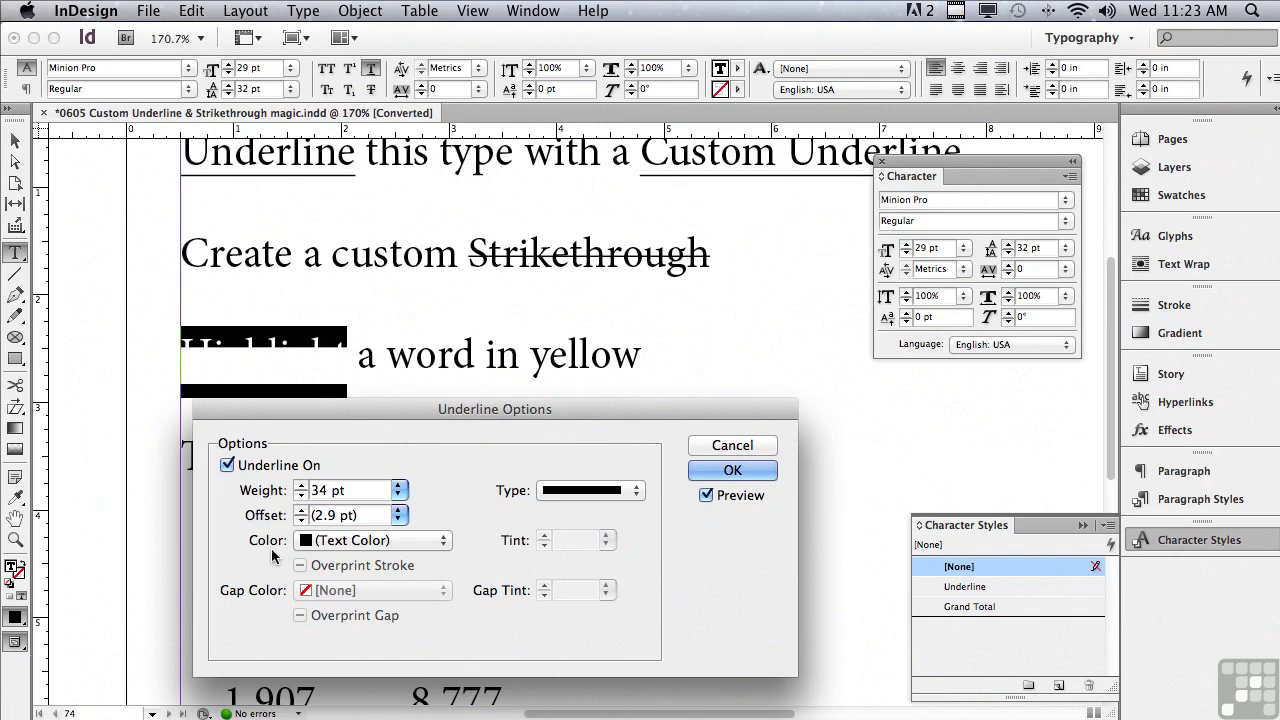
Step: Set the underline color of "Highlight" to the yellow swatch C=0 M=0 Y=100 K=0 with a 50% tint
left_click(316, 545)
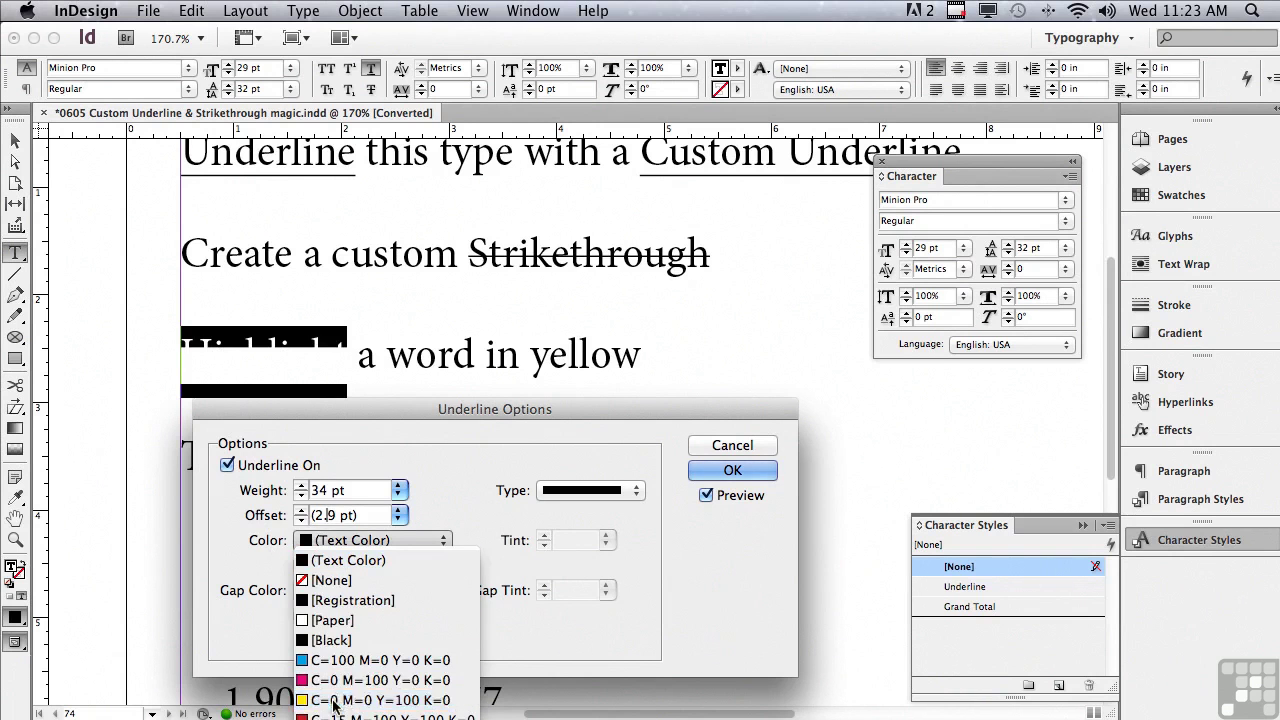
left_click(335, 700)
left_click_drag(268, 420, 425, 404)
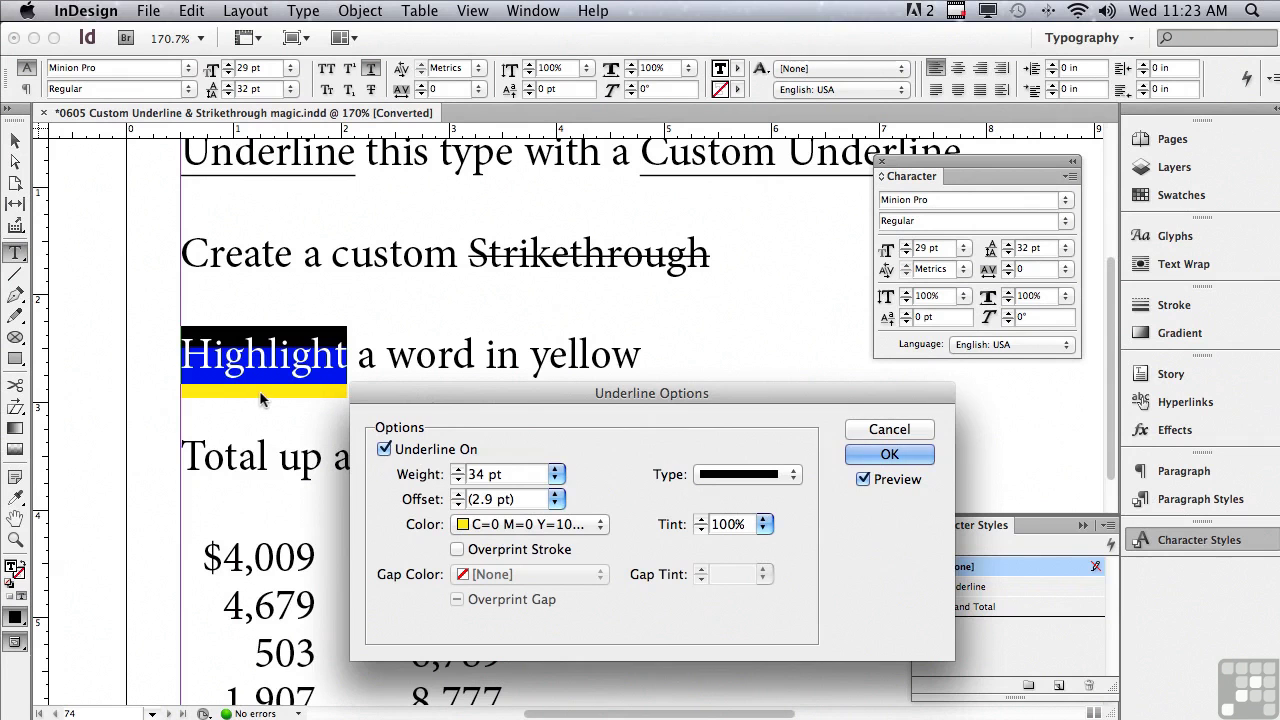
left_click(764, 524)
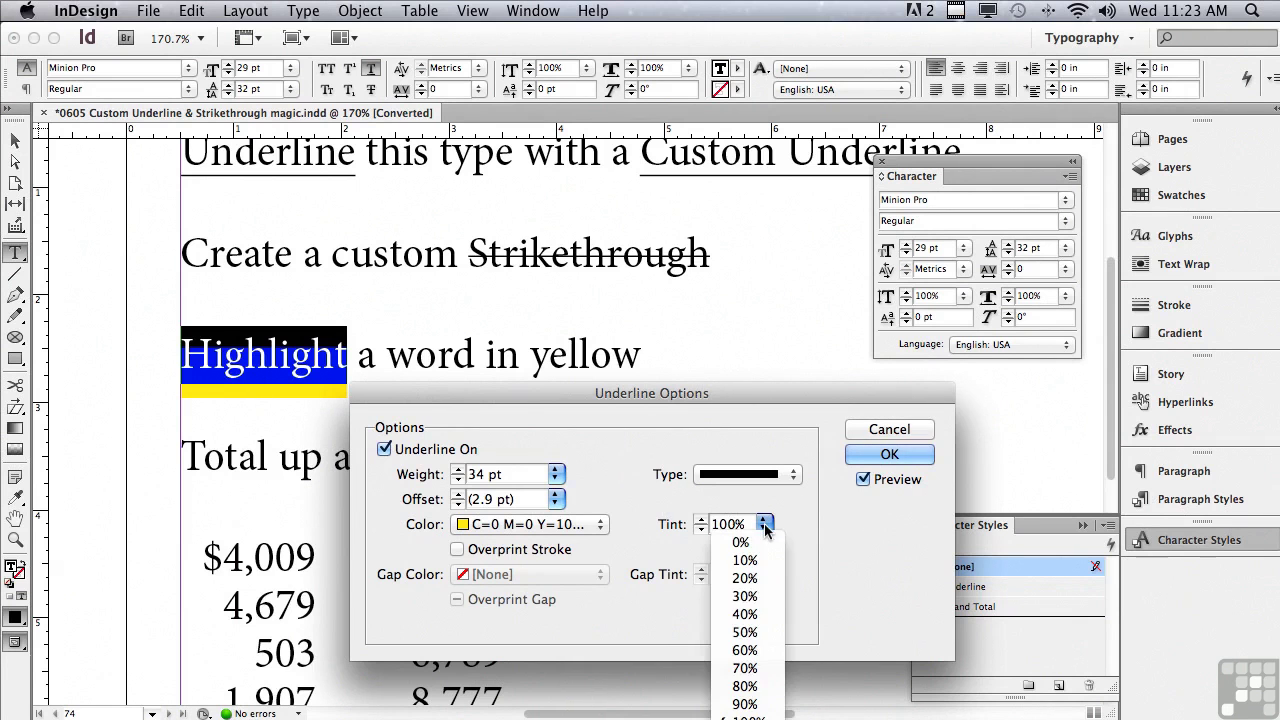
left_click(745, 636)
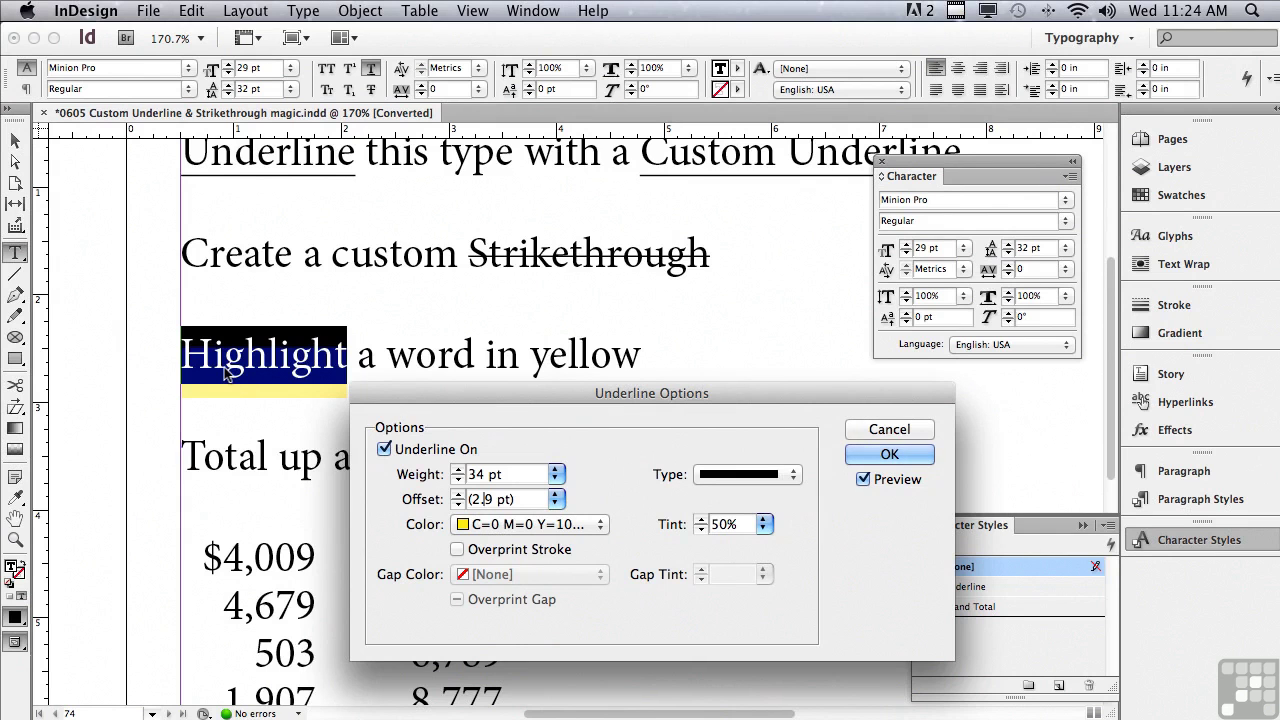
Step: Set the underline offset of "Highlight" to -8 pt, keep the solid line type, and accept the underline options
left_click(459, 505)
left_click(459, 505)
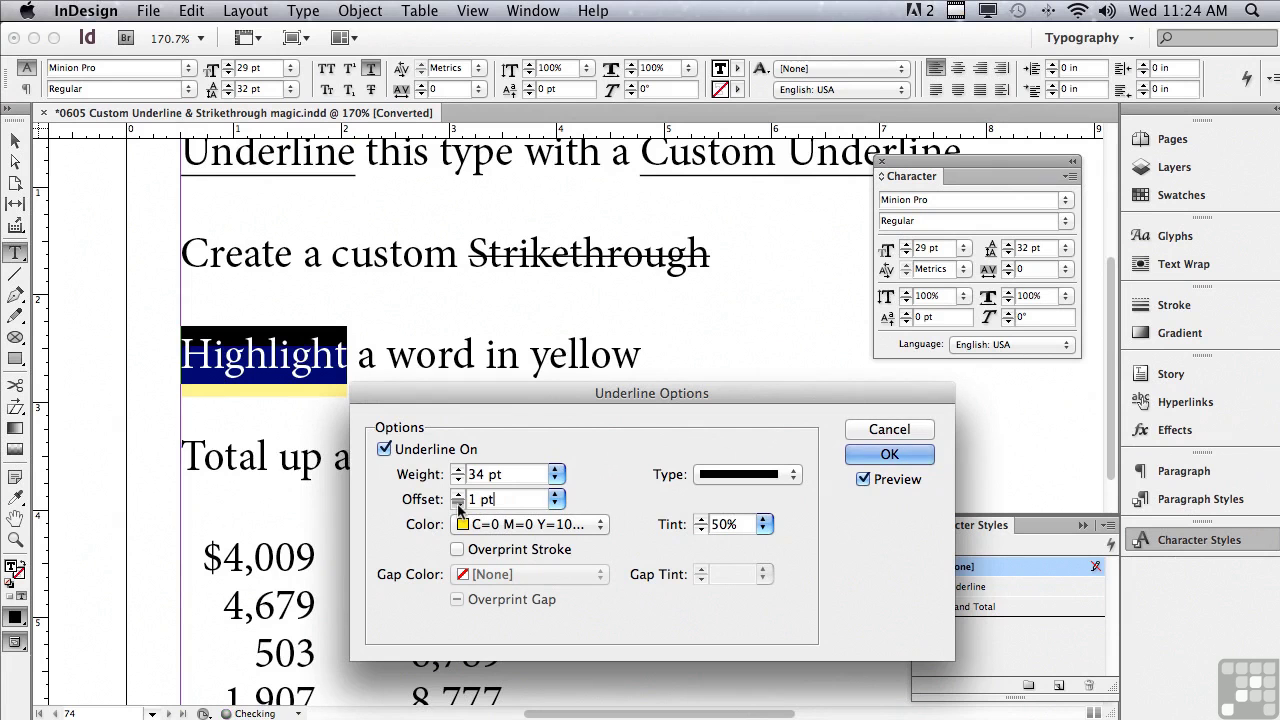
left_click(459, 505)
left_click(459, 505)
left_click(459, 505)
left_click(459, 505)
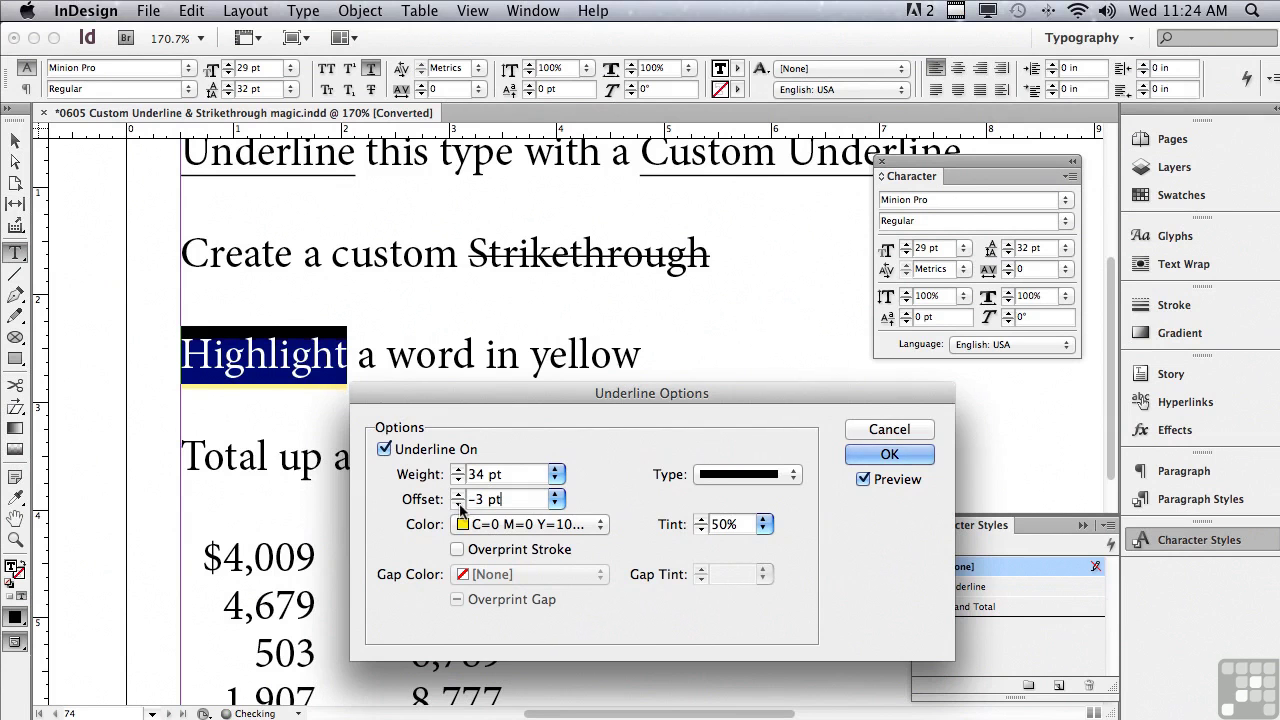
left_click(862, 480)
left_click(862, 480)
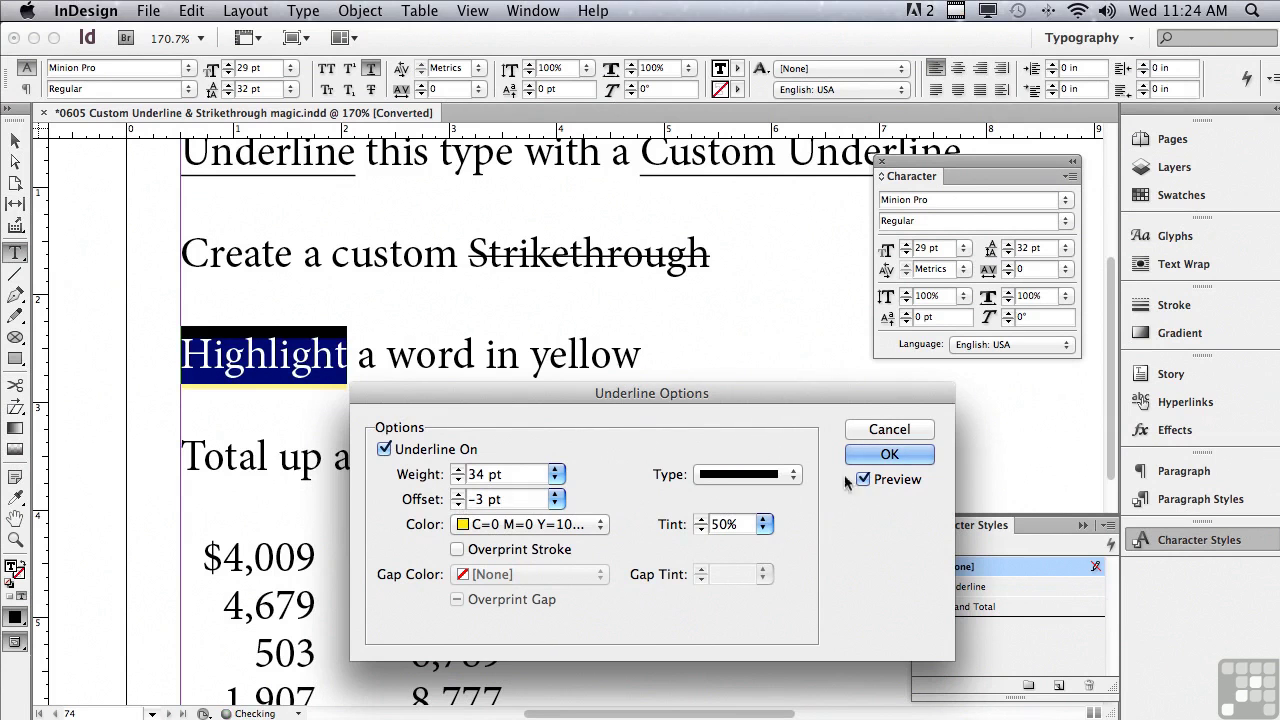
left_click(459, 505)
left_click(459, 505)
left_click(459, 505)
left_click(459, 505)
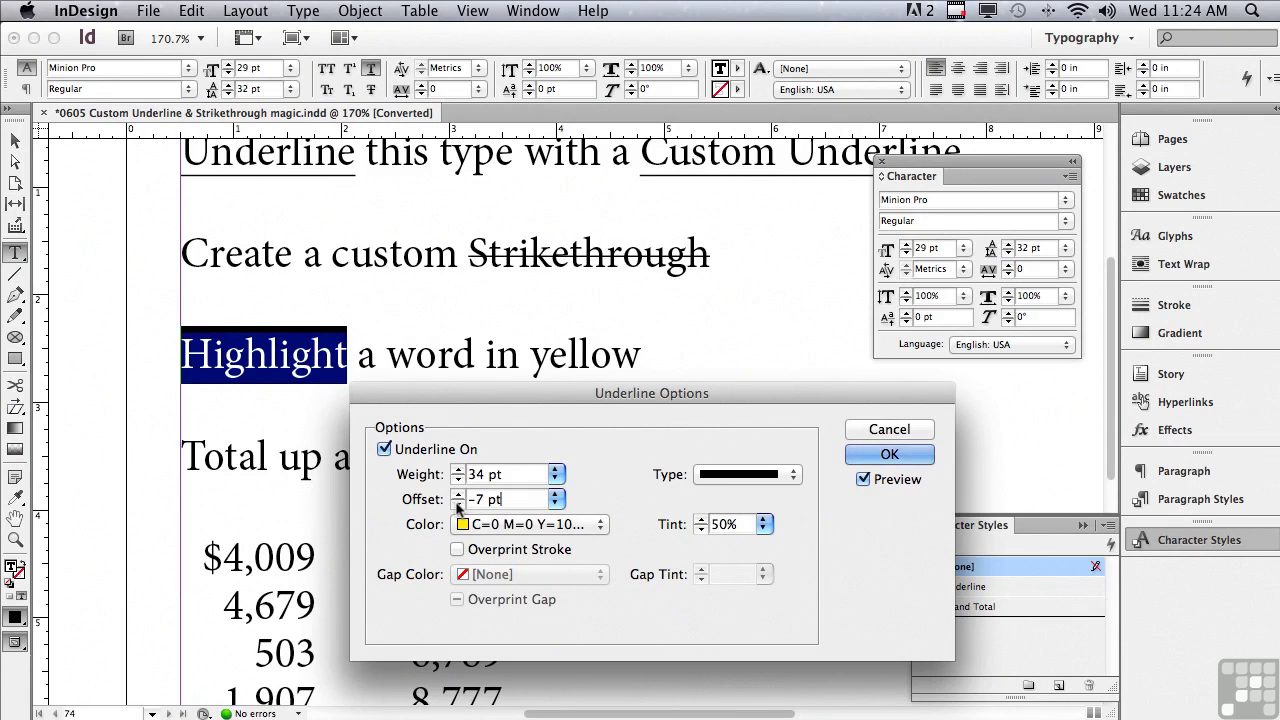
left_click(459, 505)
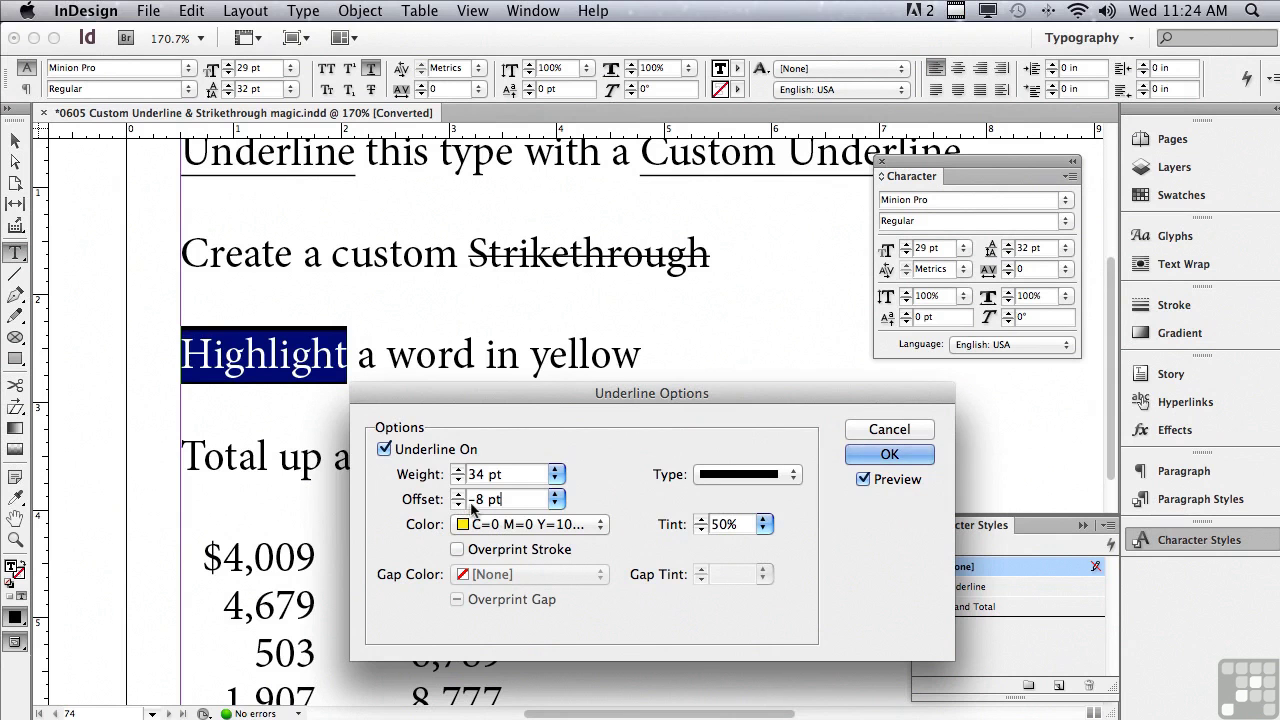
left_click(715, 476)
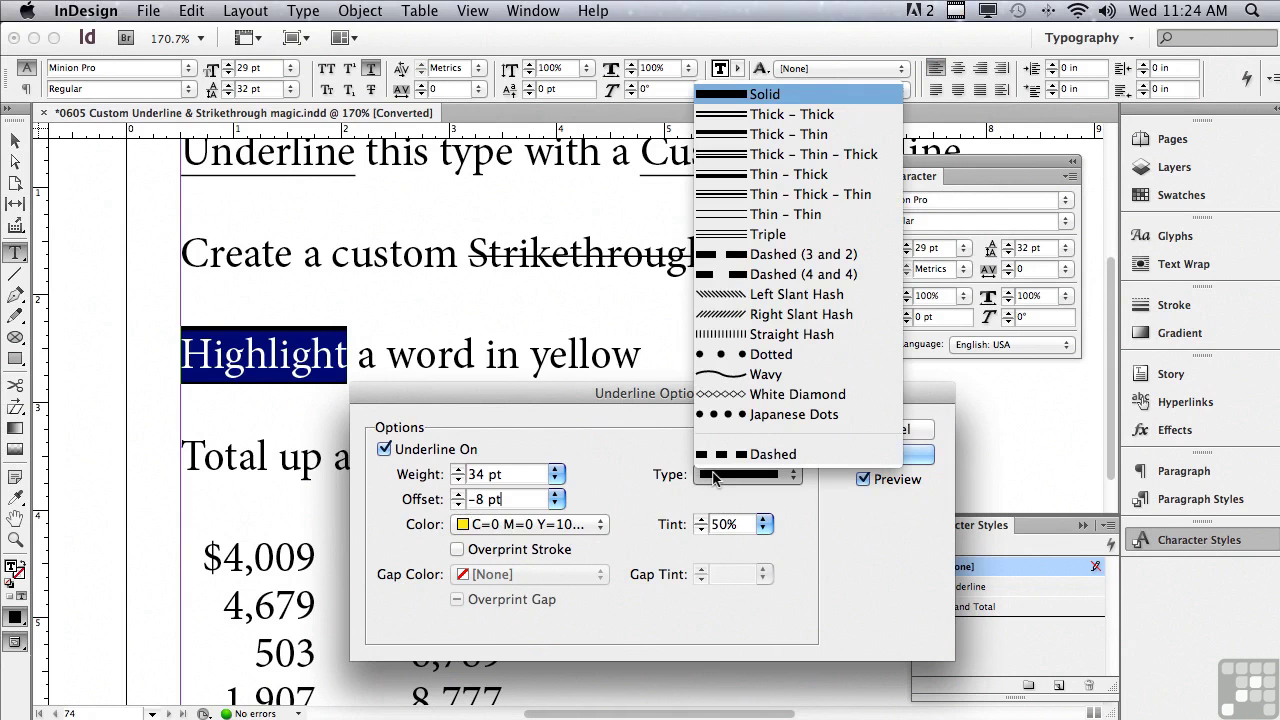
left_click(622, 483)
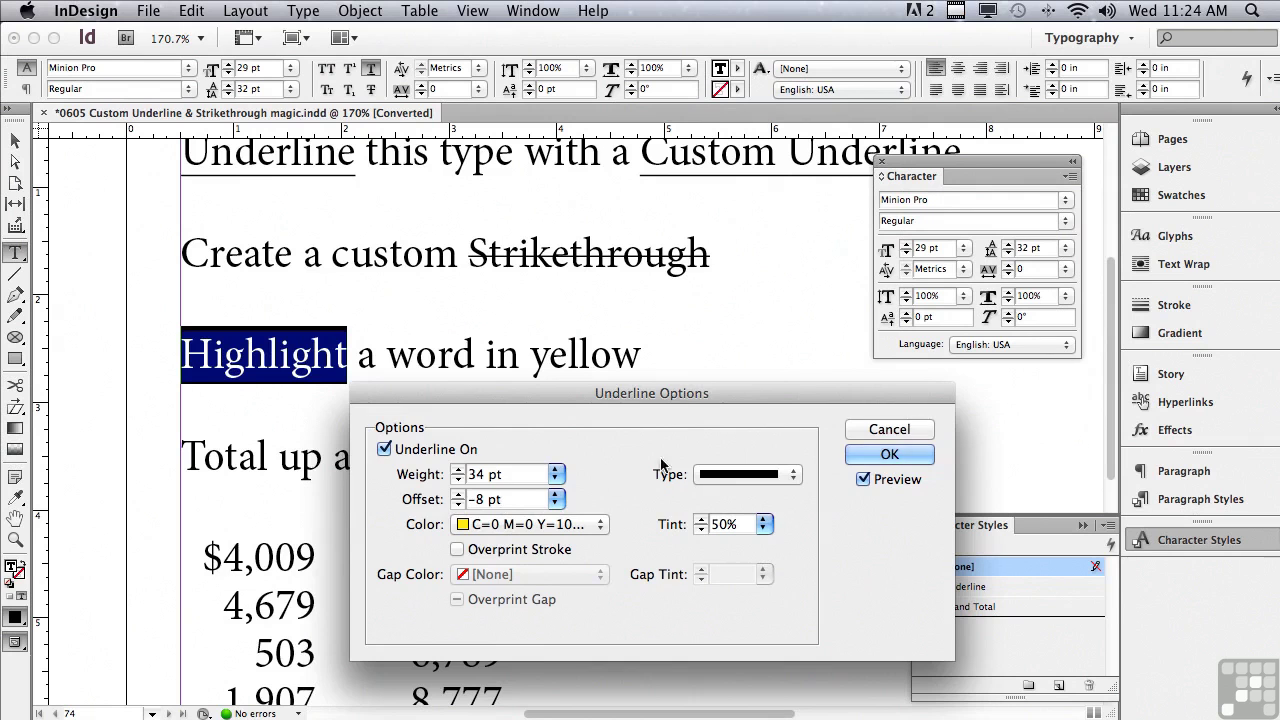
left_click(890, 454)
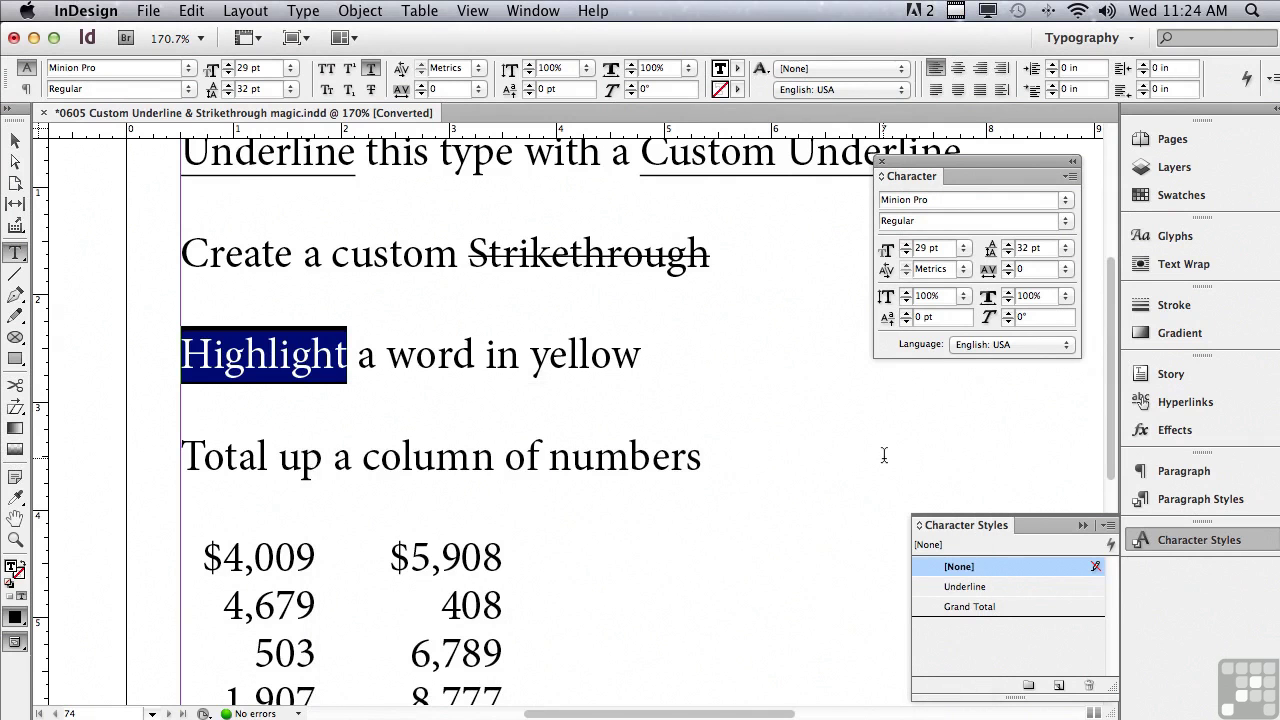
Step: Create a character style named "Highlight" from the selected word and apply it to "yellow" in the same line
left_click(1108, 526)
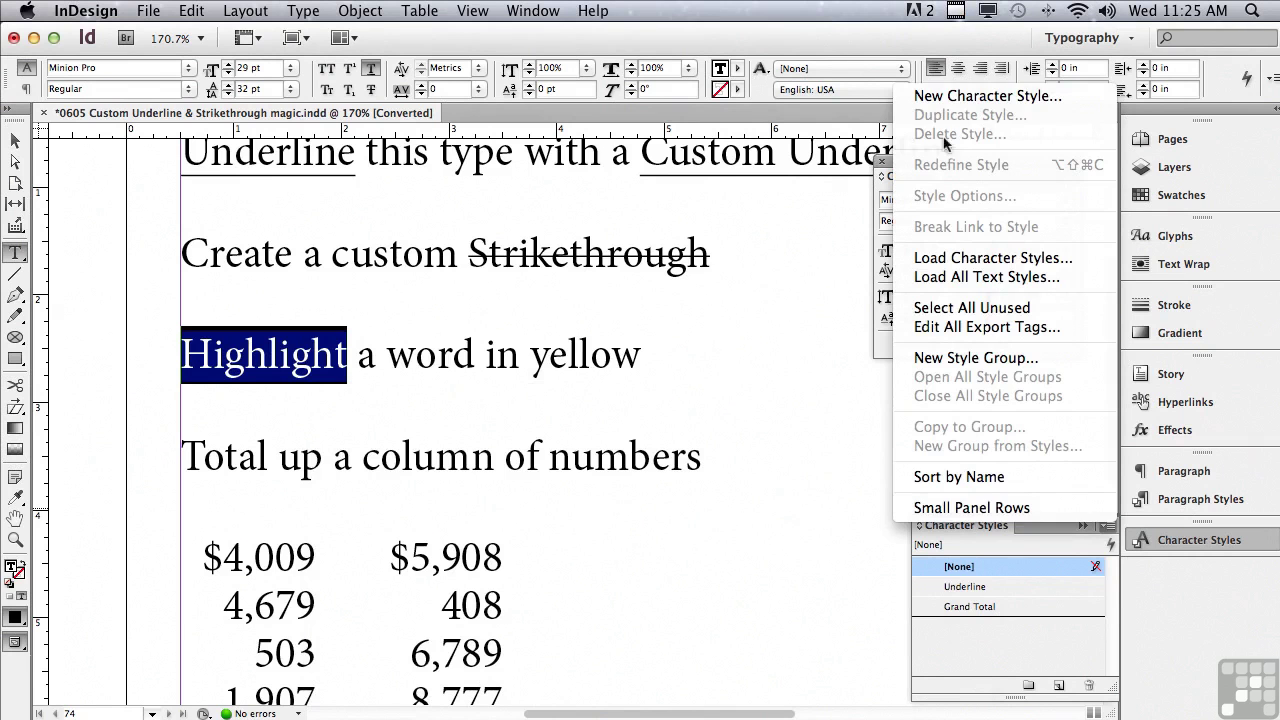
left_click(940, 96)
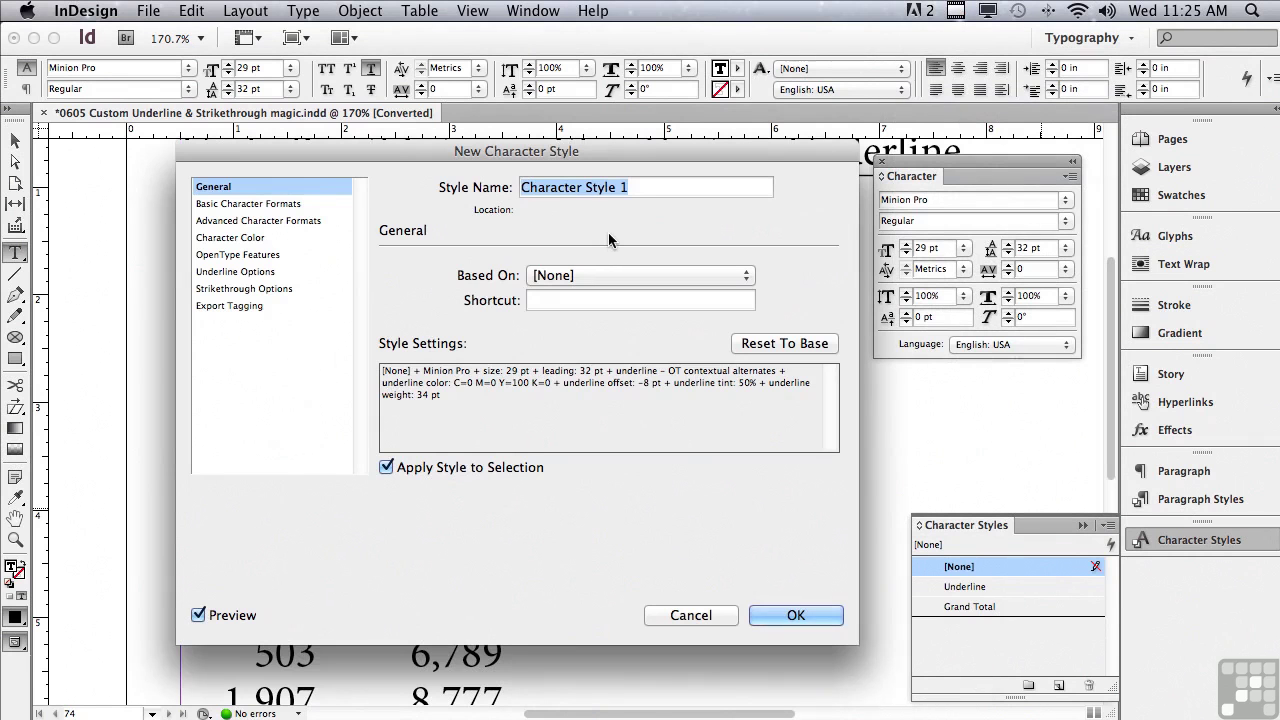
type("Highlight")
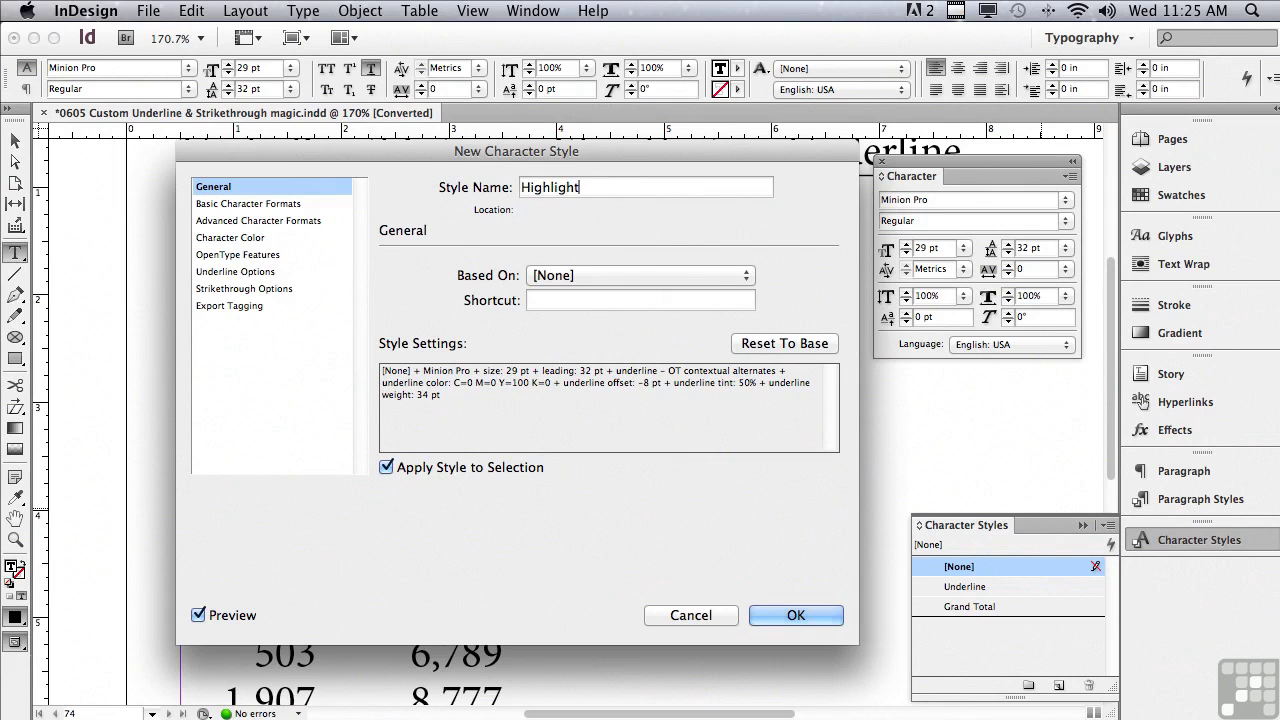
left_click(795, 615)
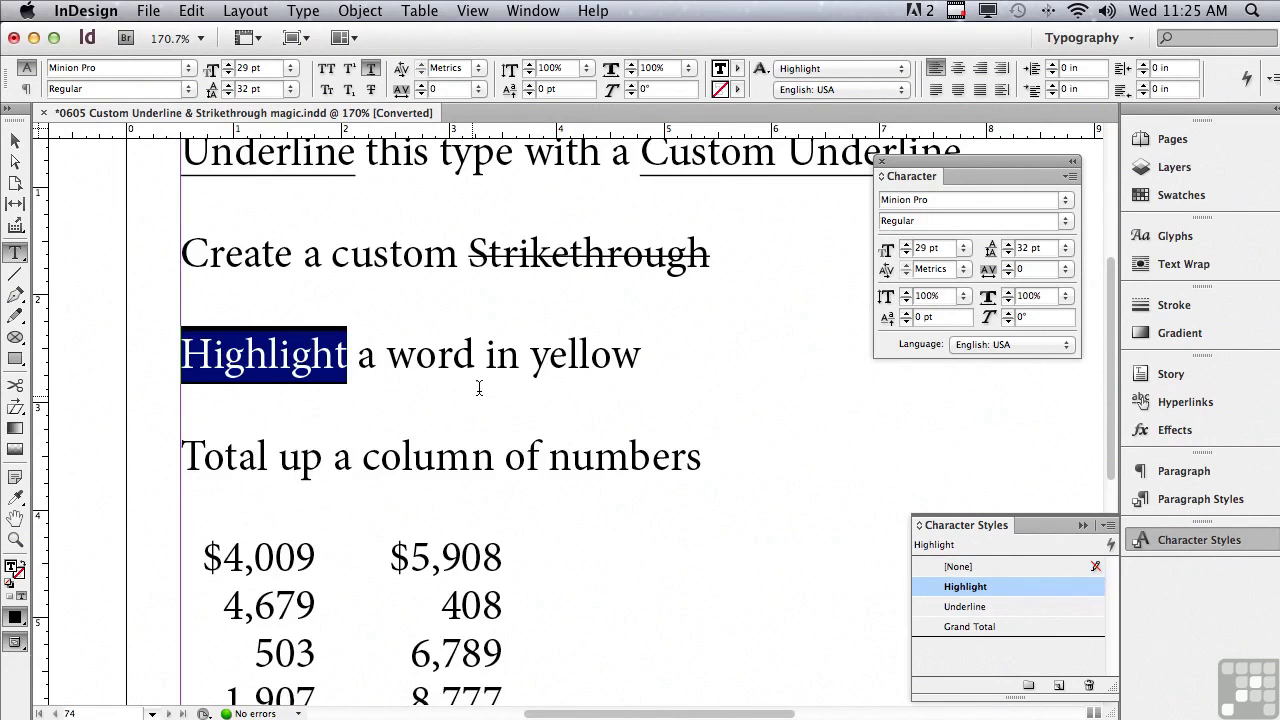
left_click_drag(530, 360, 636, 362)
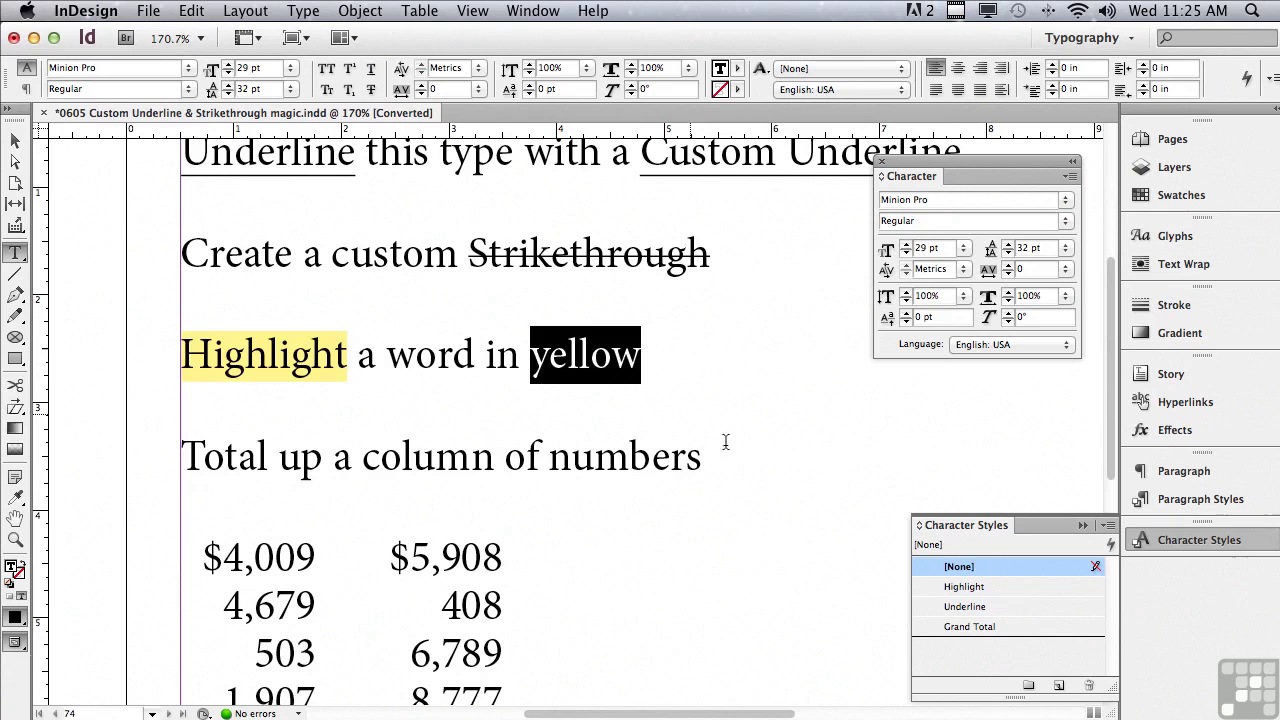
left_click(945, 588)
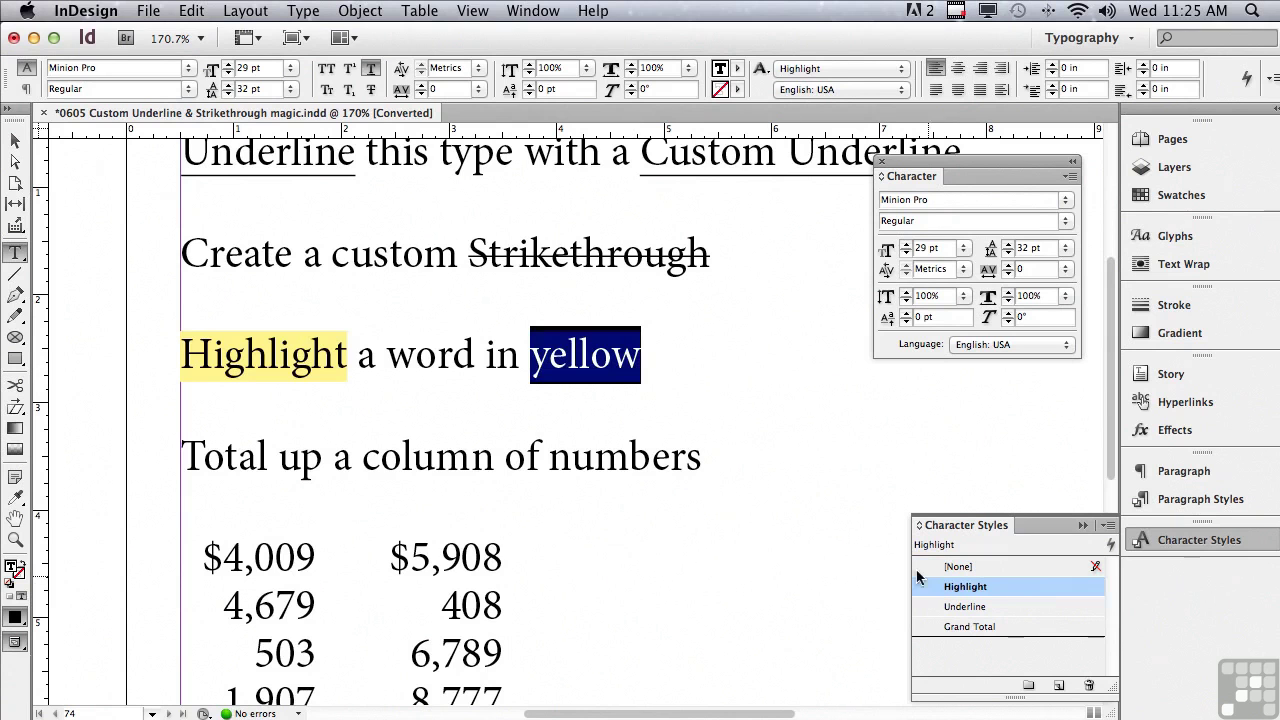
left_click(416, 374)
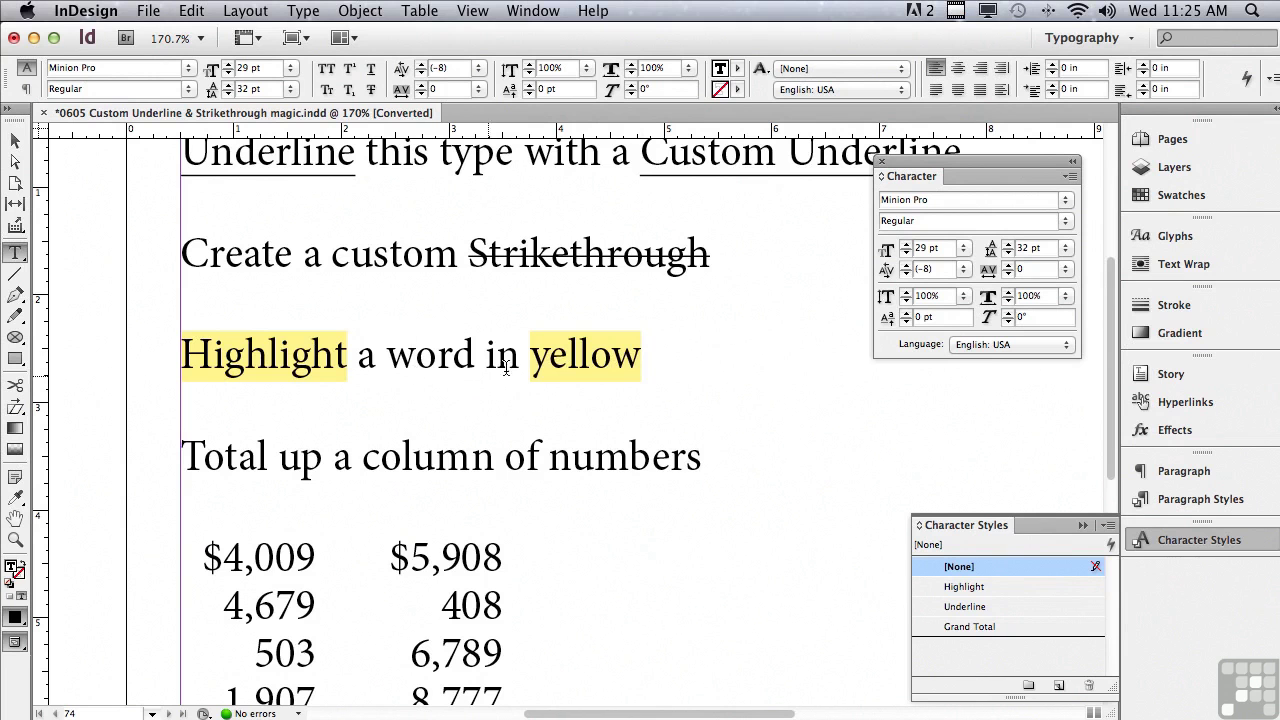
Step: Check the formatting of the 11,098 total, and turn on underline and strikethrough for the 21,882 total
scroll(1112, 342, "down", 1)
scroll(1112, 342, "down", 8)
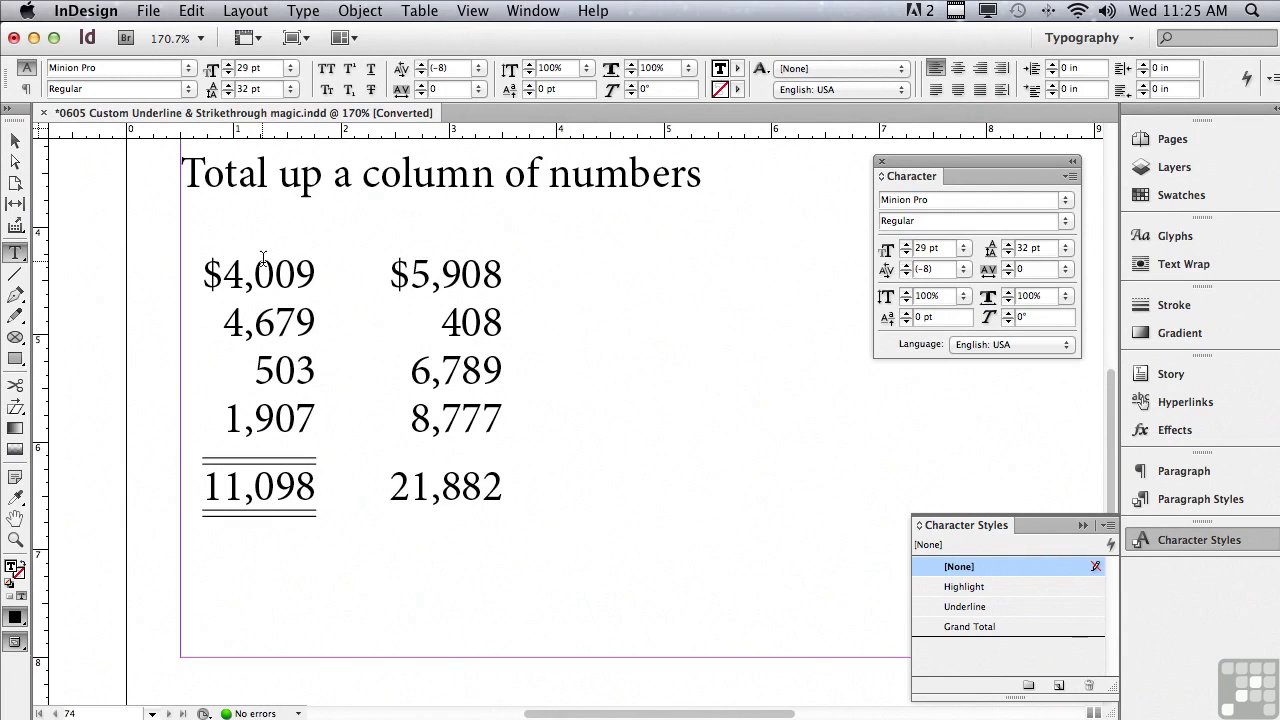
left_click_drag(201, 482, 316, 487)
key("super+KP_3")
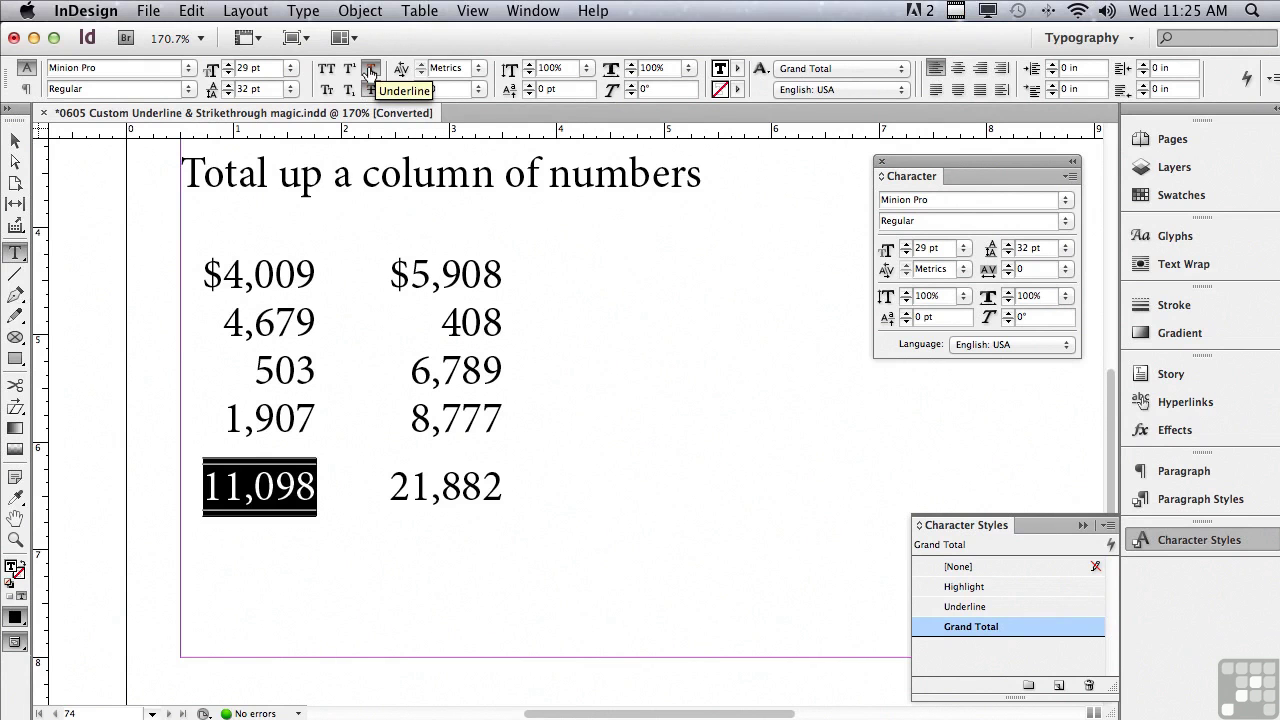
left_click(389, 486)
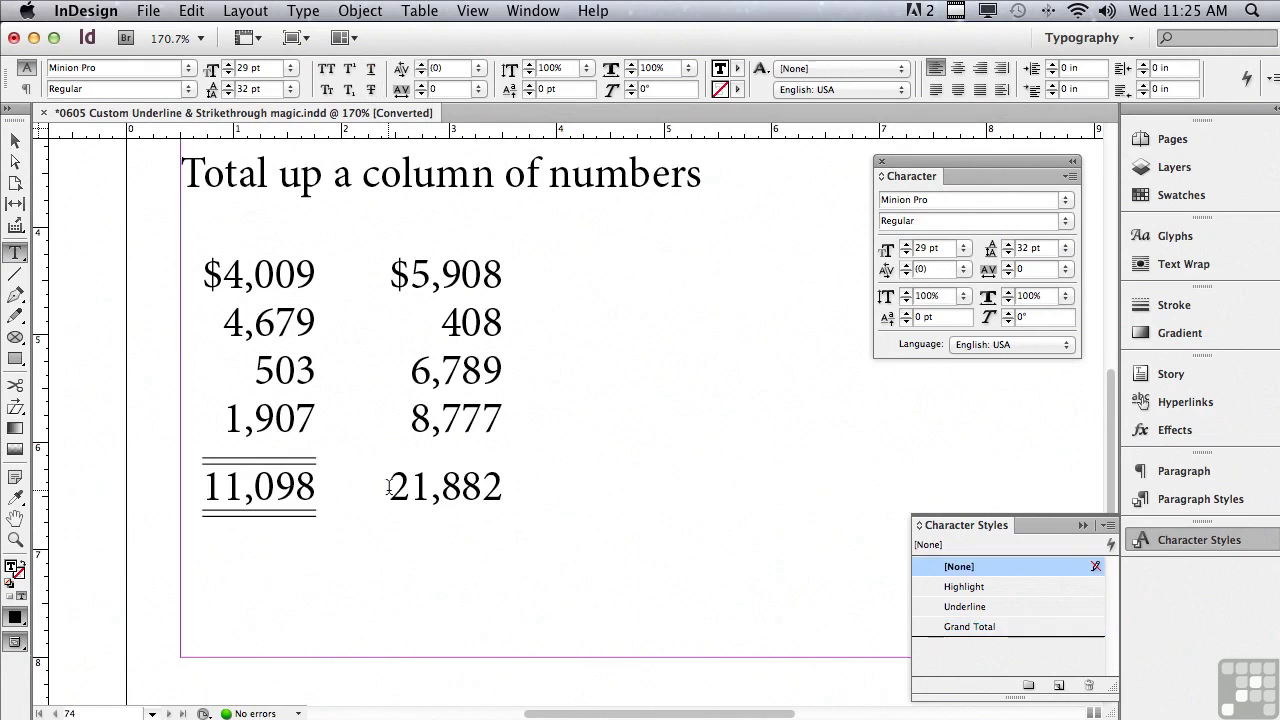
left_click_drag(389, 486, 502, 496)
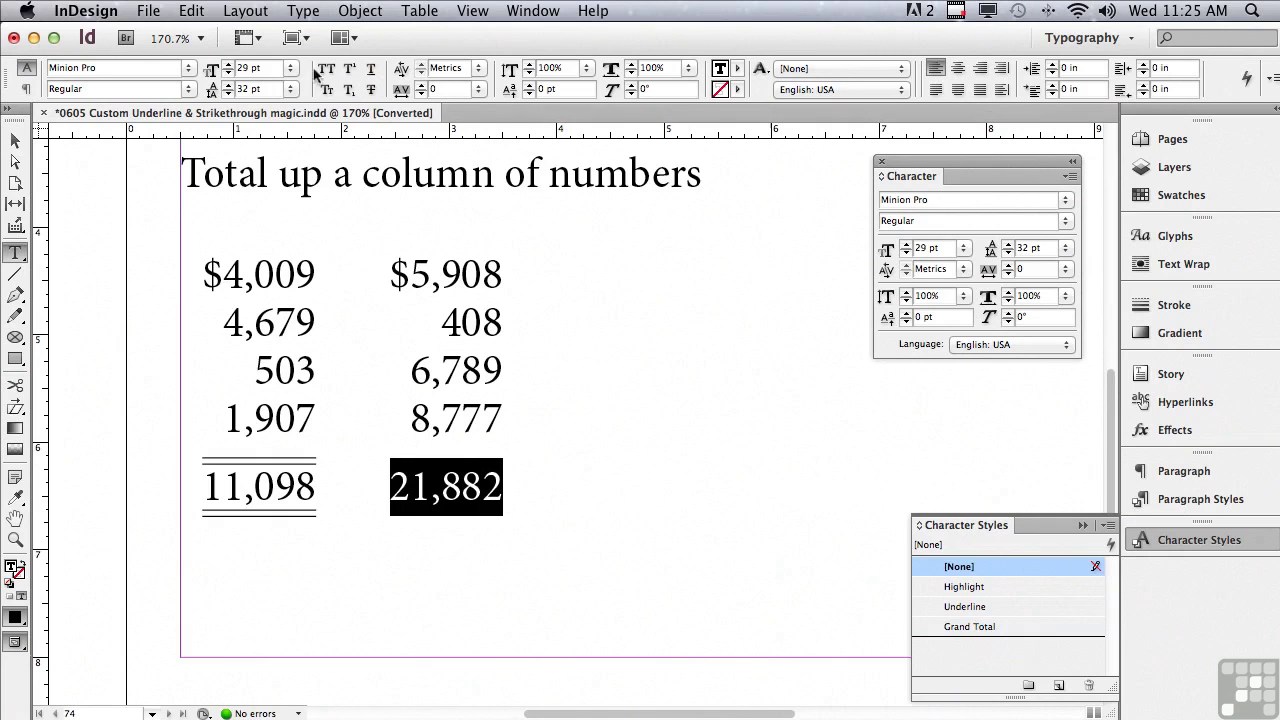
left_click(369, 69)
left_click(371, 90)
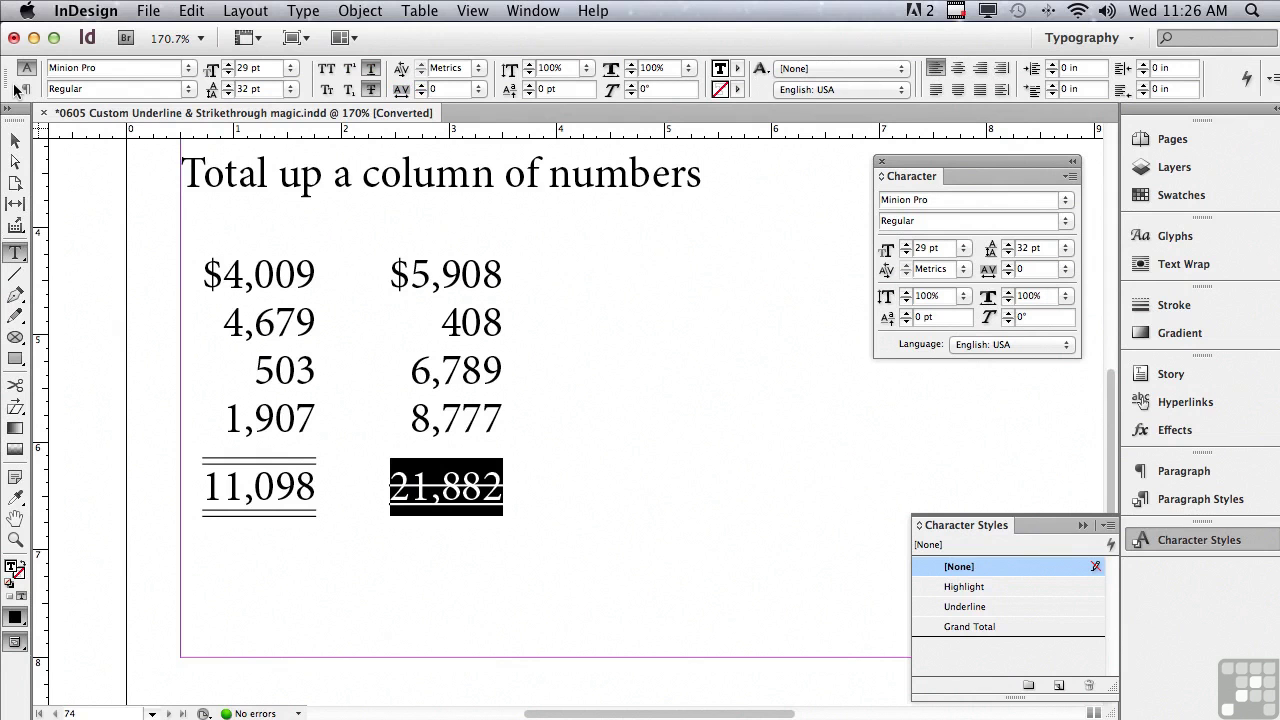
Step: Set the underline of the 21,882 total to a weight of 5 pt and an offset of 9 pt
left_click(370, 70, "alt")
left_click_drag(434, 263, 365, 44)
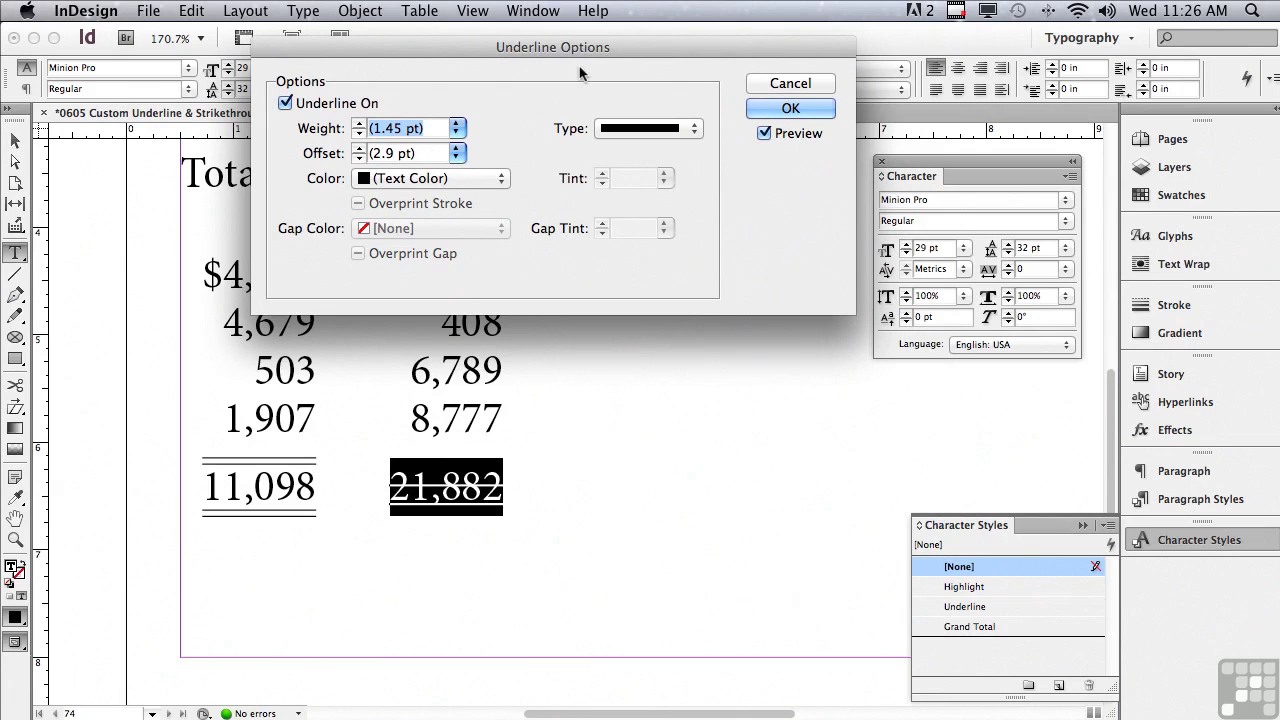
left_click_drag(434, 131, 297, 116)
type("5")
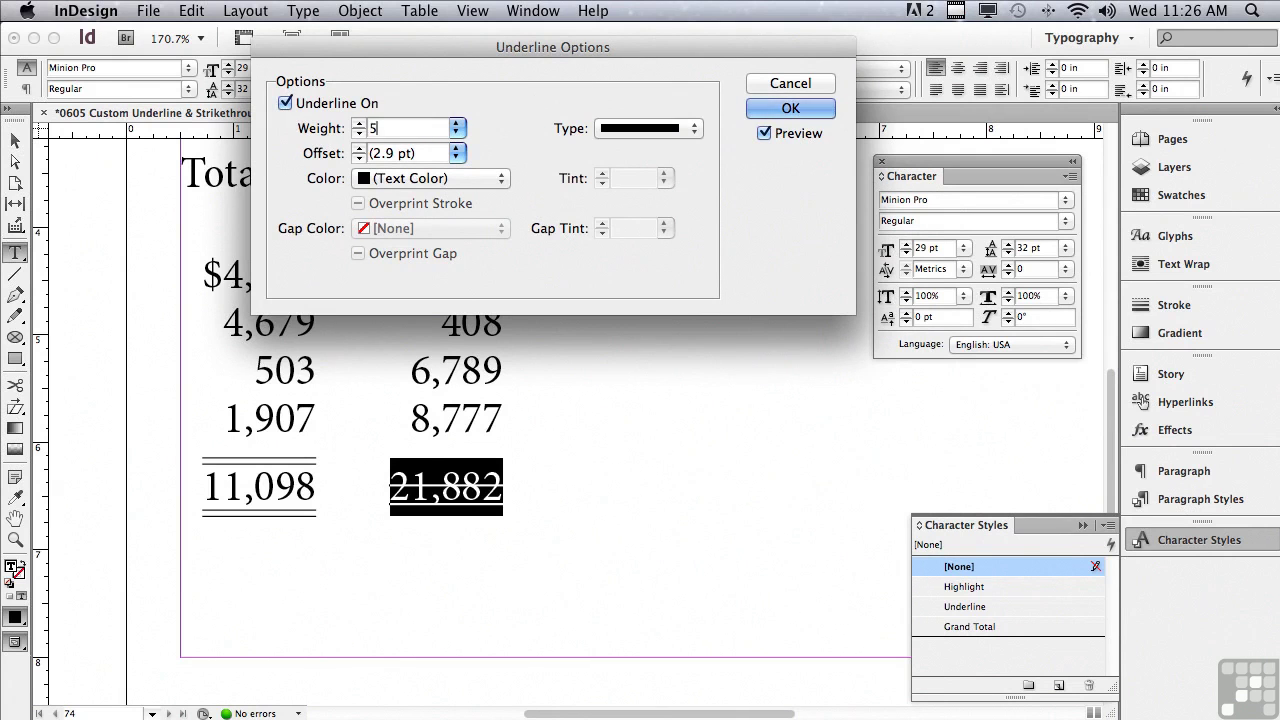
left_click(428, 153)
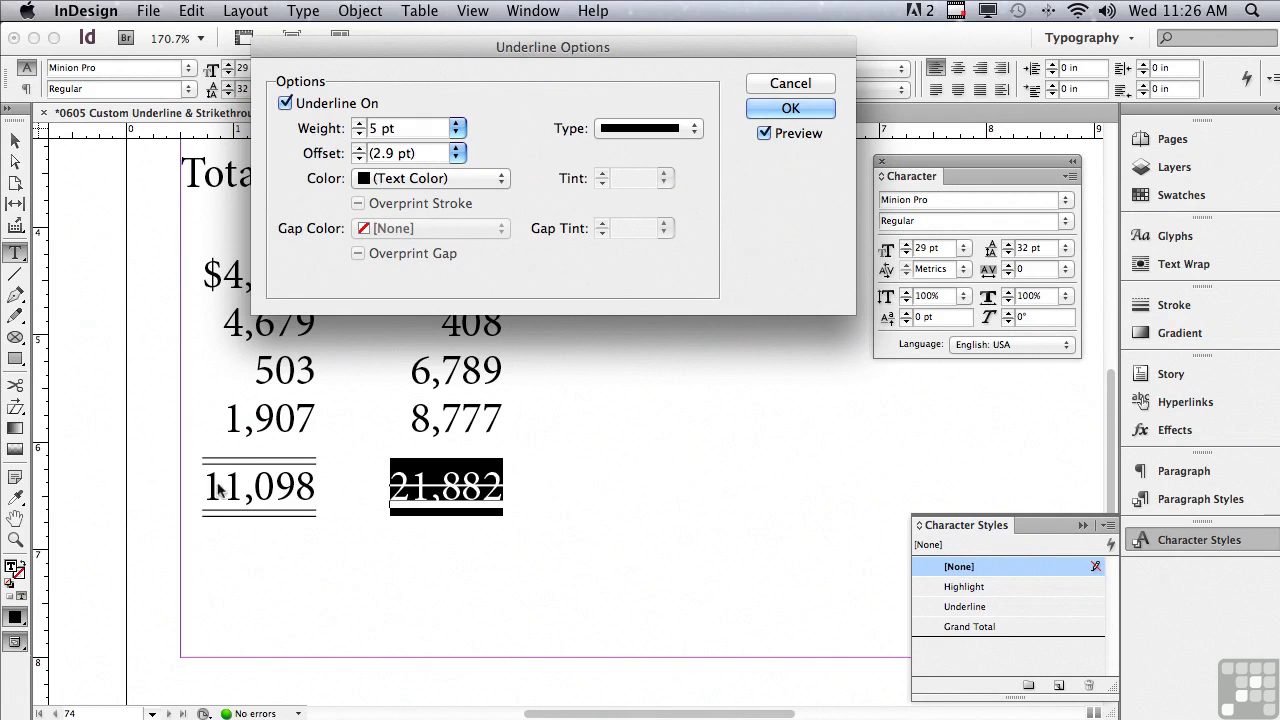
left_click(359, 148)
left_click(359, 148)
left_click(359, 148)
left_click(359, 148)
left_click(359, 148)
left_click(359, 148)
left_click(359, 148)
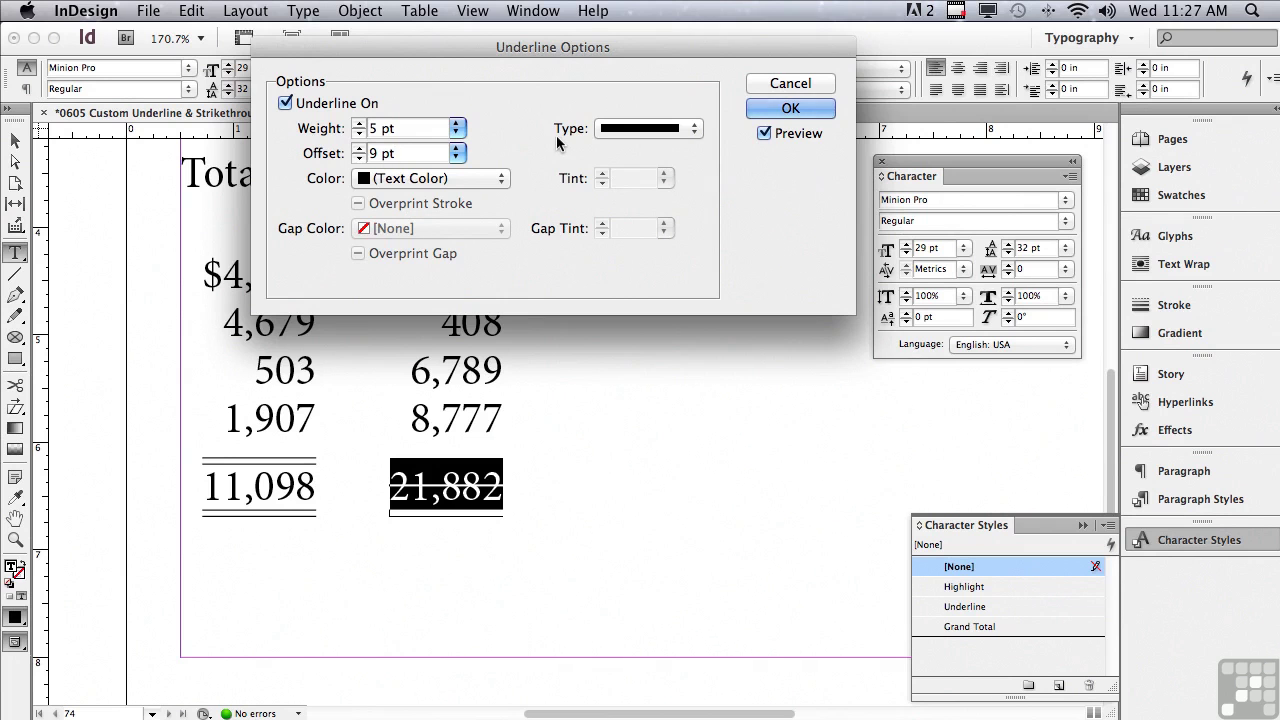
Step: Set the underline type of the 21,882 total to Thin - Thin and accept the underline options
left_click(624, 132)
left_click(622, 131)
left_click(665, 129)
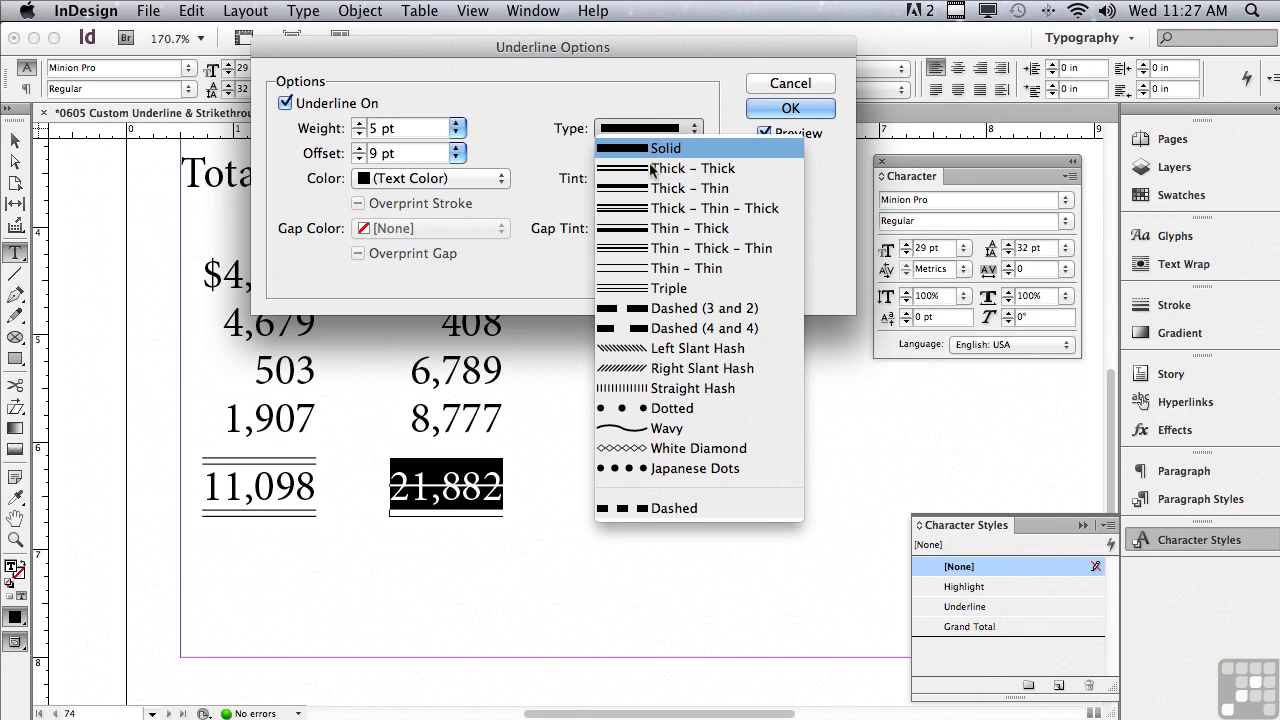
left_click(653, 268)
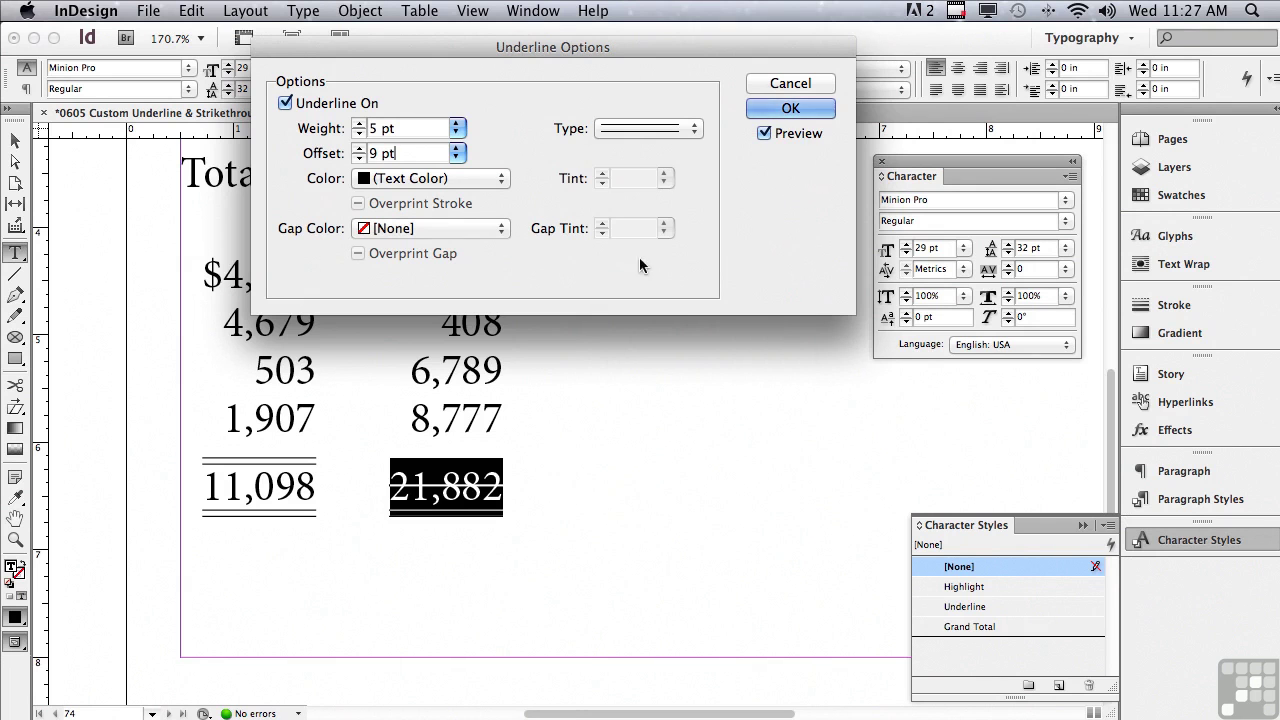
left_click(758, 109)
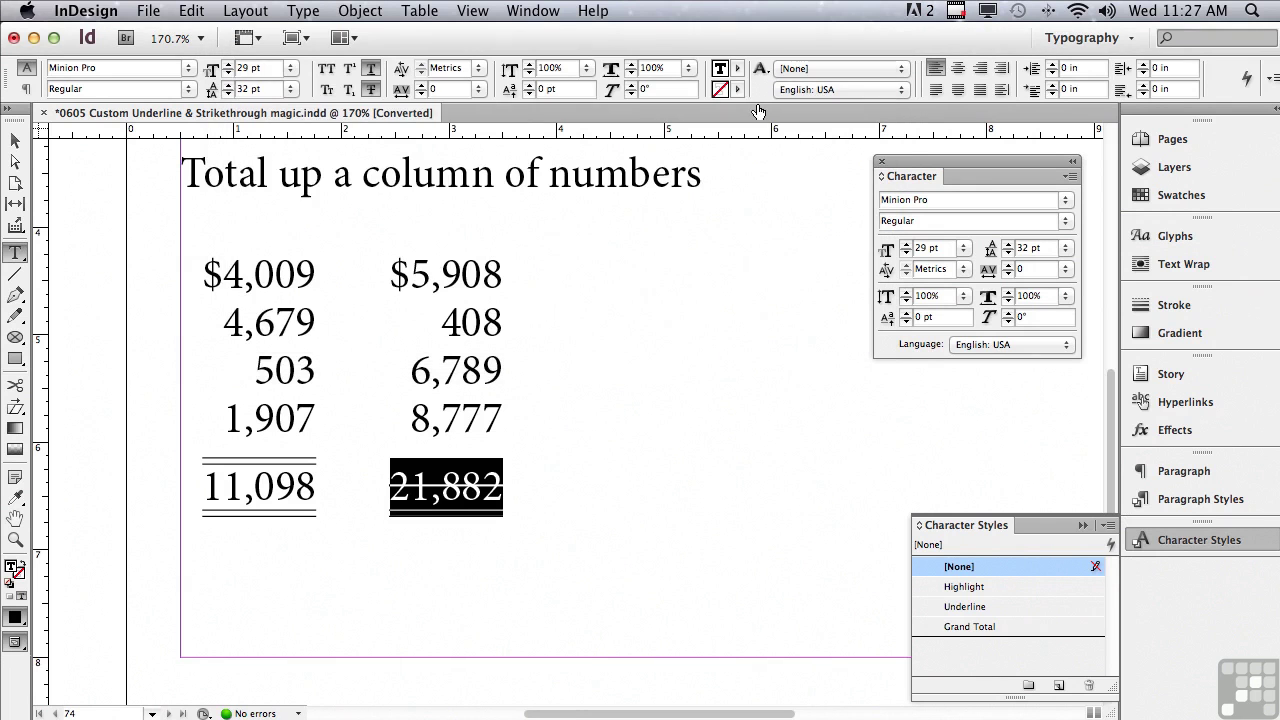
Step: Set the strikethrough of the 21,882 total to a weight of 5 pt and an offset of 26 pt
left_click(370, 92, "alt")
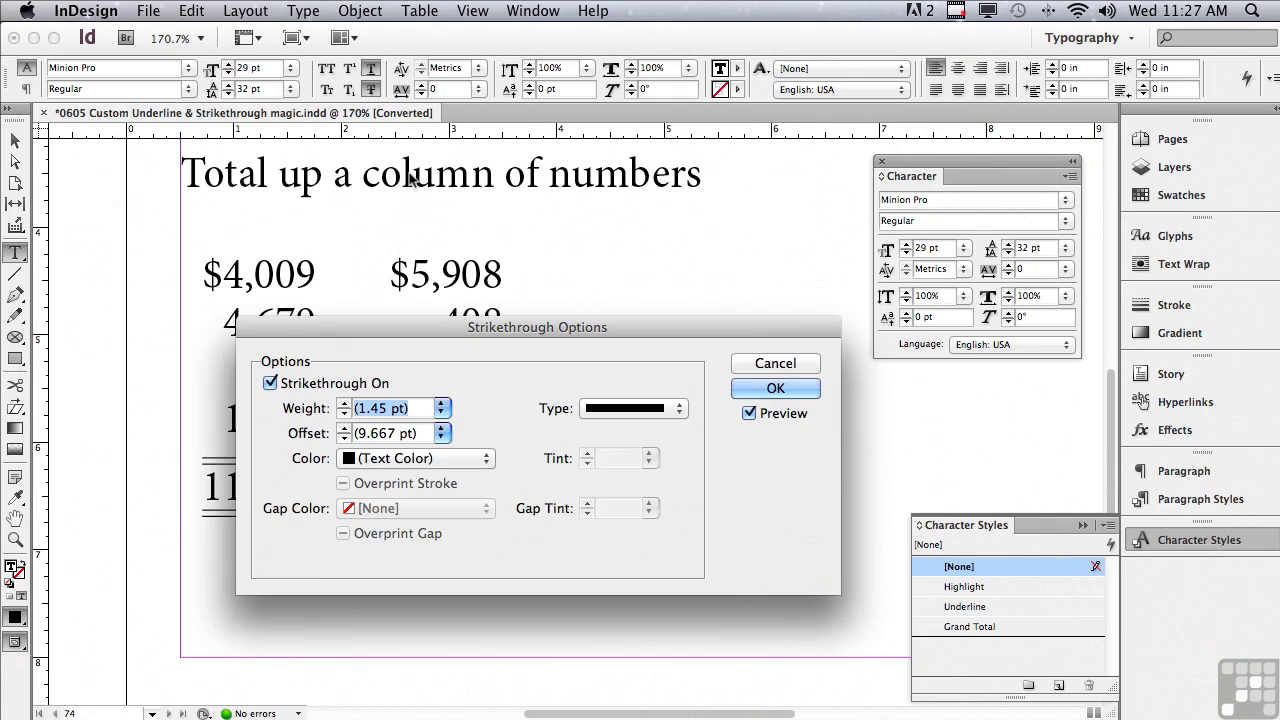
left_click_drag(429, 334, 407, 73)
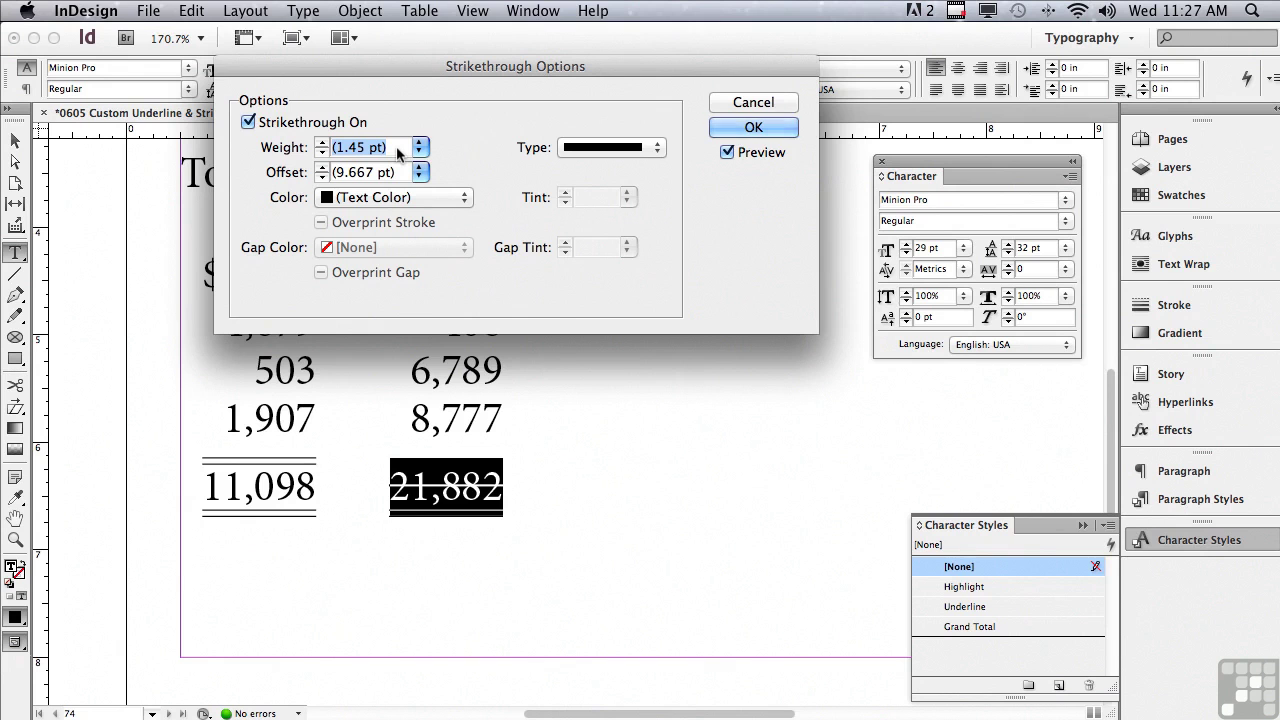
type("5")
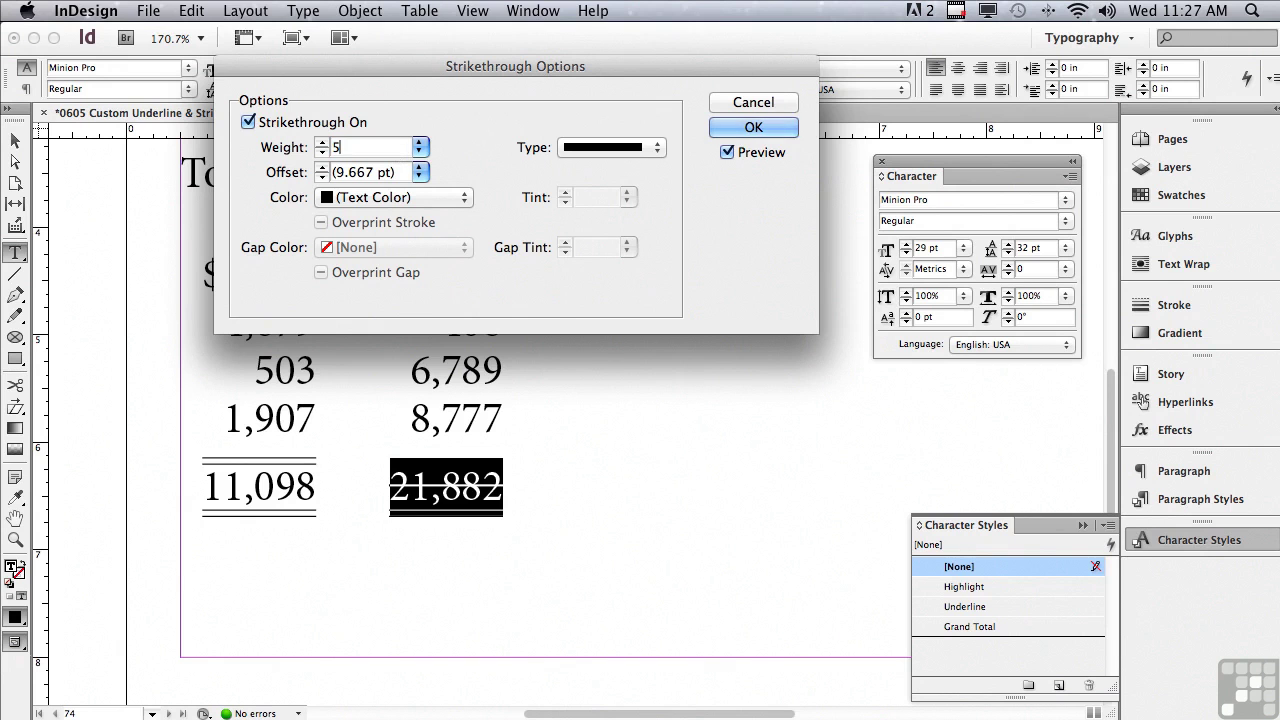
left_click(400, 174)
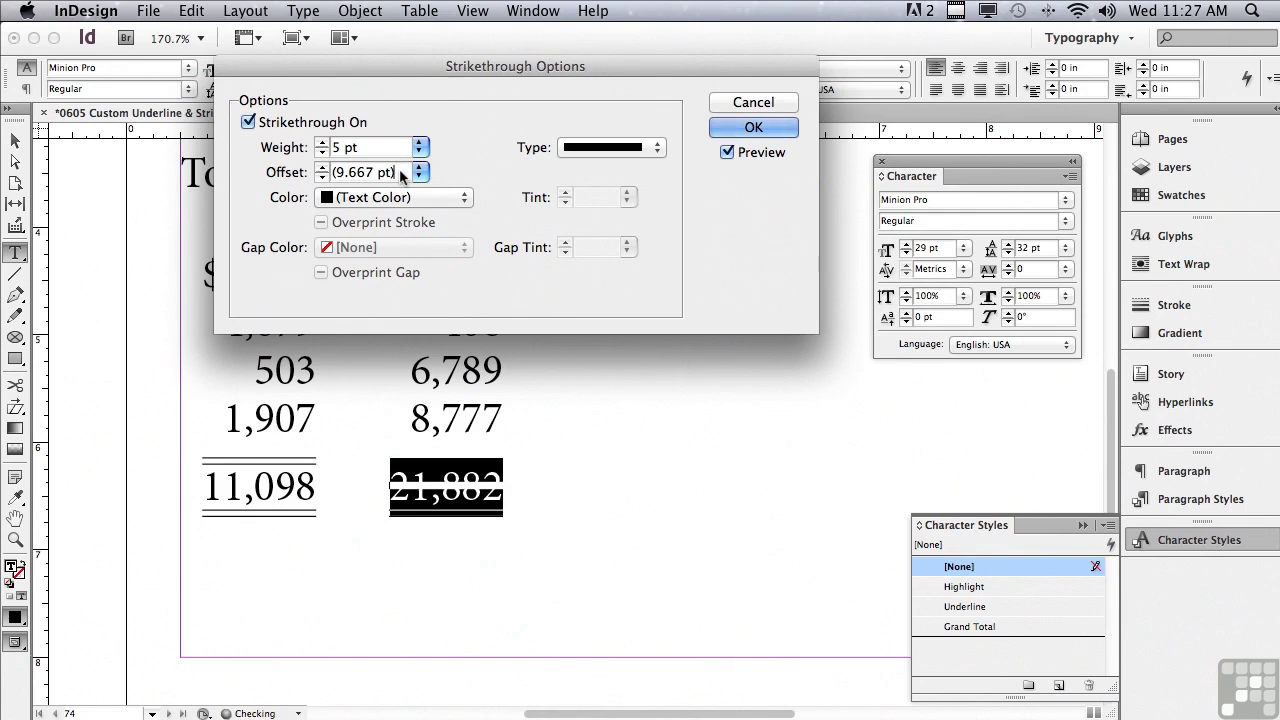
left_click(321, 167)
left_click(321, 167)
left_click(321, 167)
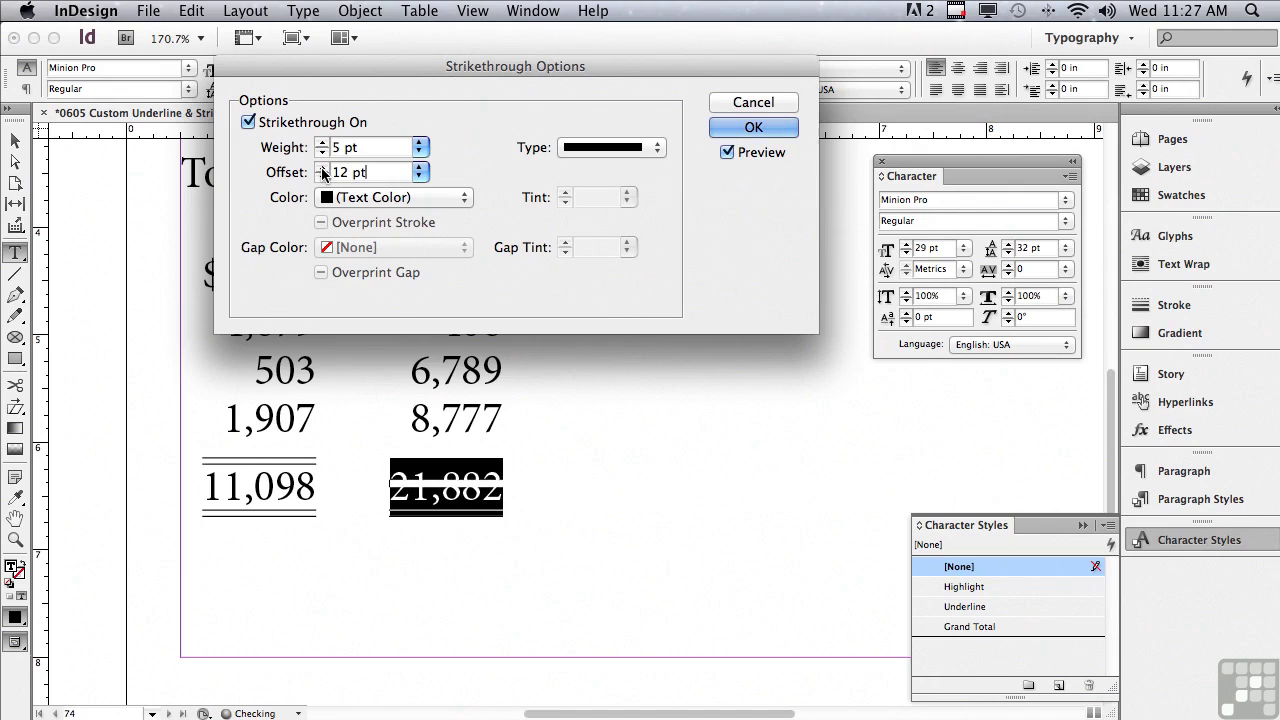
left_click(321, 167)
left_click(321, 167)
left_click(321, 167)
left_click(321, 167)
left_click(321, 167)
left_click(321, 167)
left_click(321, 167)
left_click(321, 167)
left_click(321, 167)
left_click(321, 167)
left_click(321, 167)
left_click(321, 167)
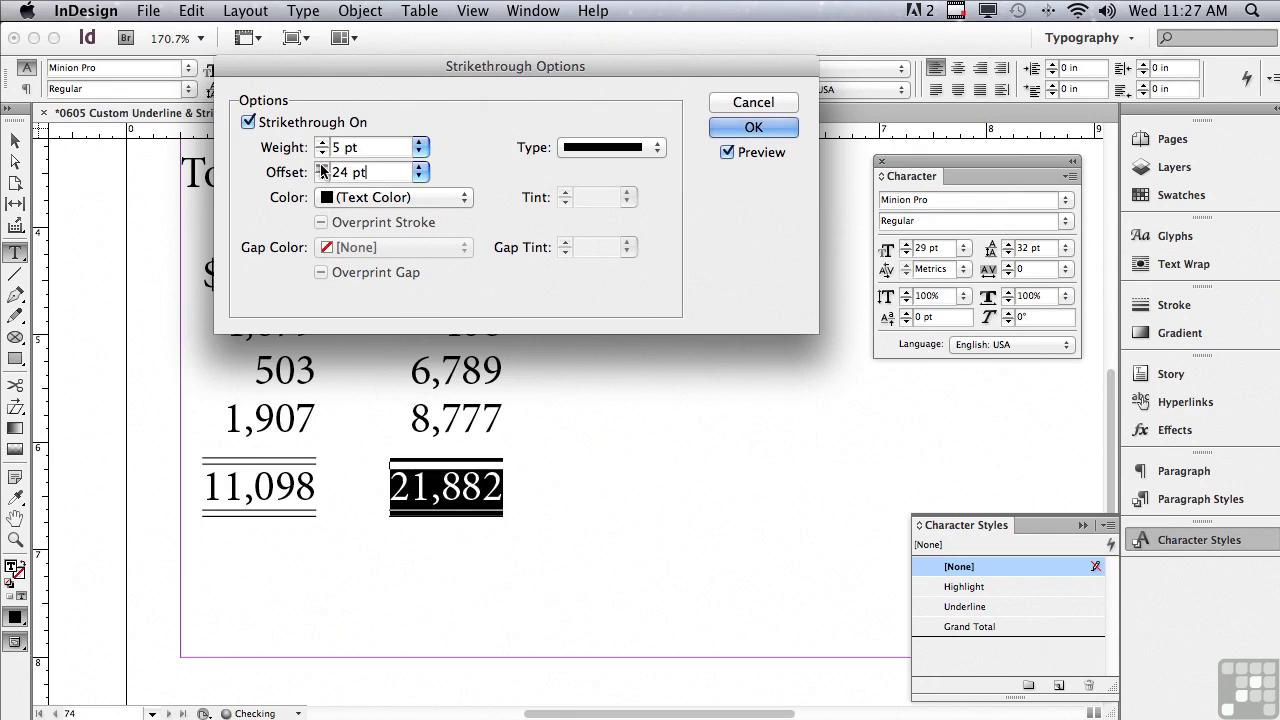
left_click(321, 167)
left_click(321, 167)
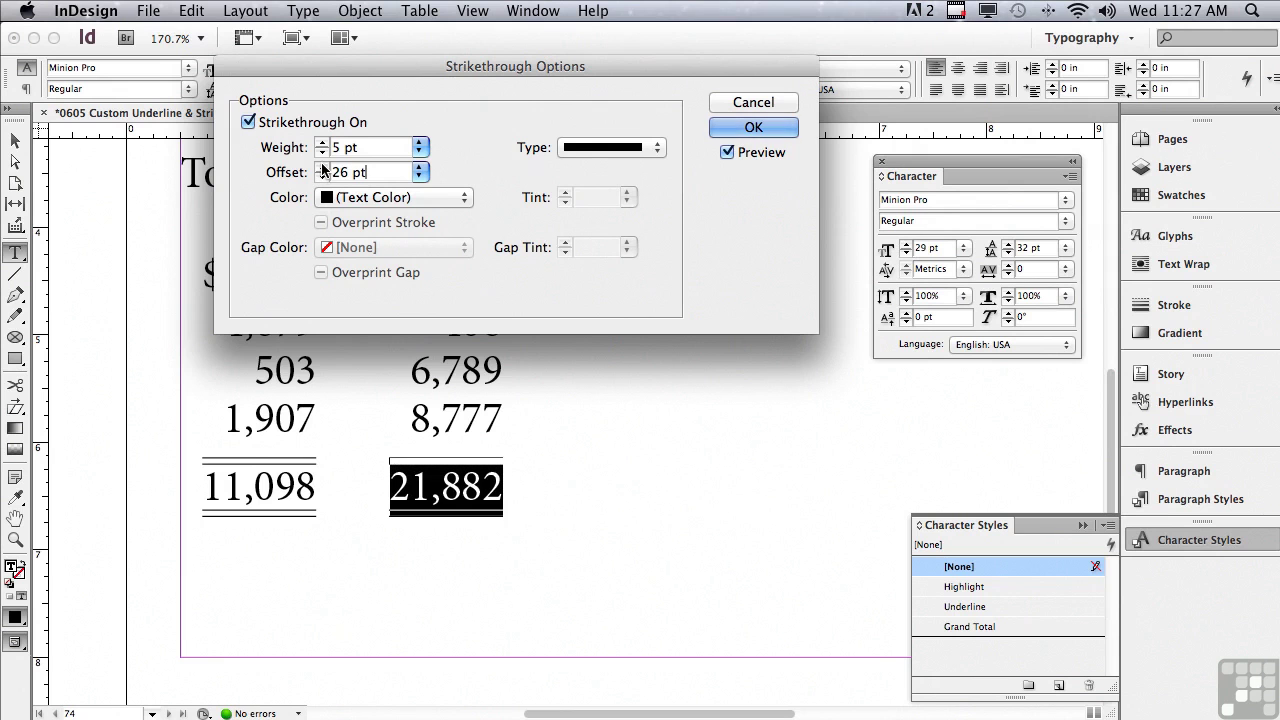
Step: Change the strikethrough type of the 21,882 total to Thin - Thin and accept the strikethrough options
left_click(567, 149)
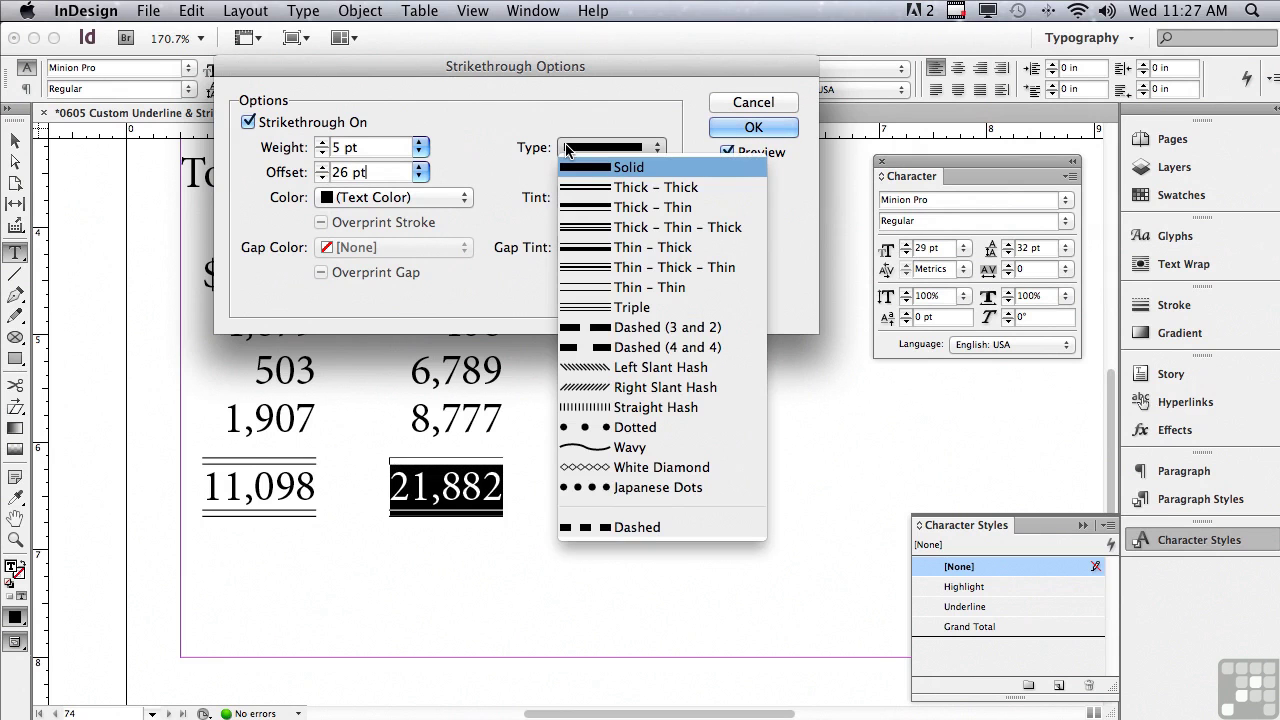
left_click(592, 288)
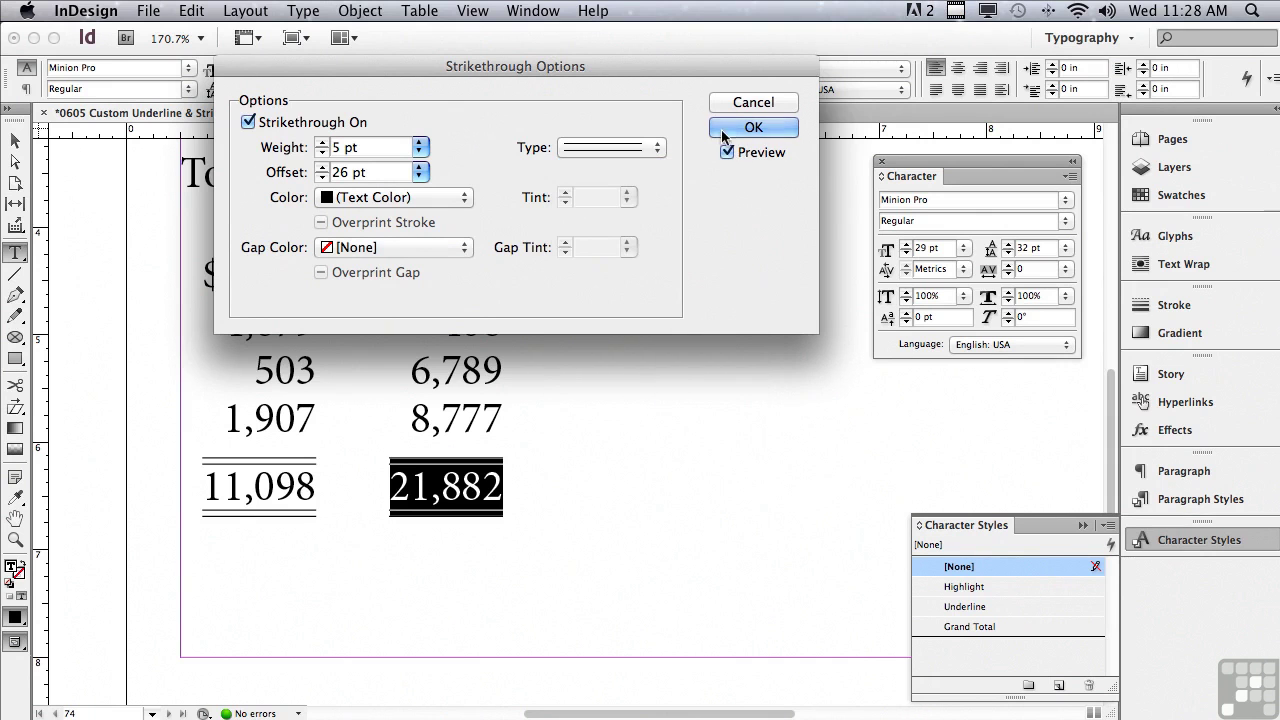
left_click(724, 132)
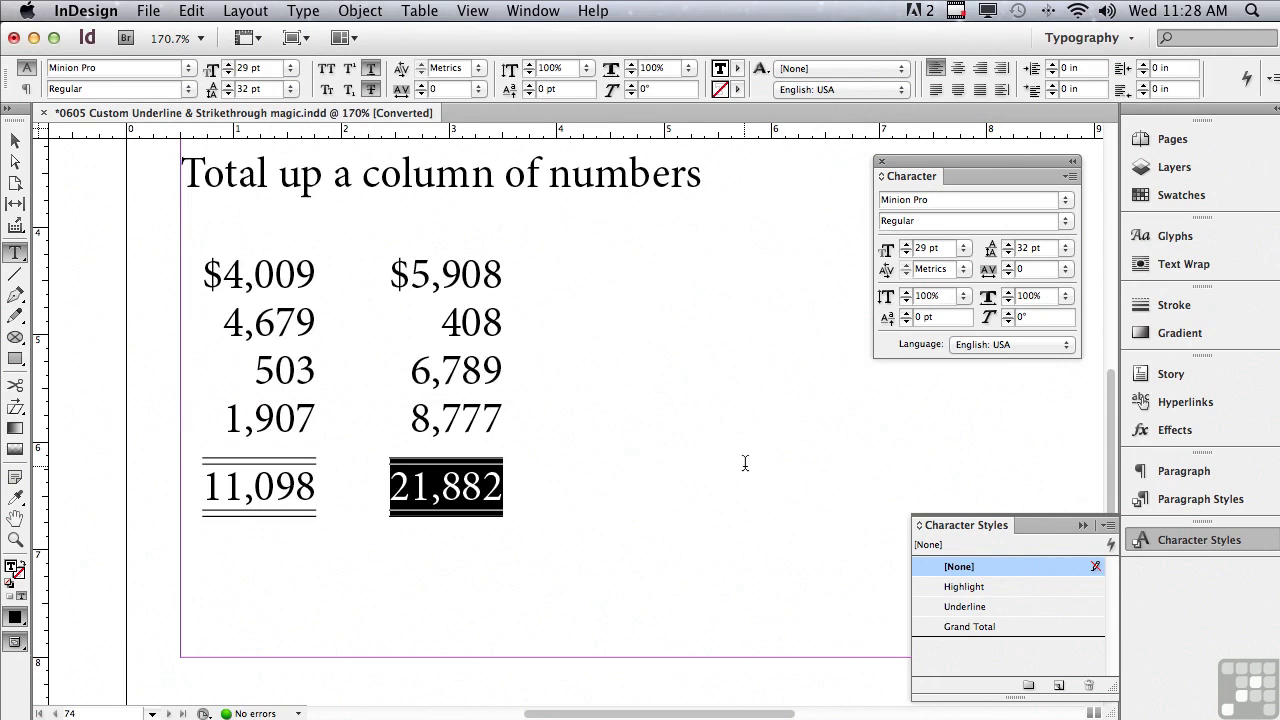
Step: Create a character style named "Total" from the selected 21,882 total and apply it to the selection
left_click(1108, 526)
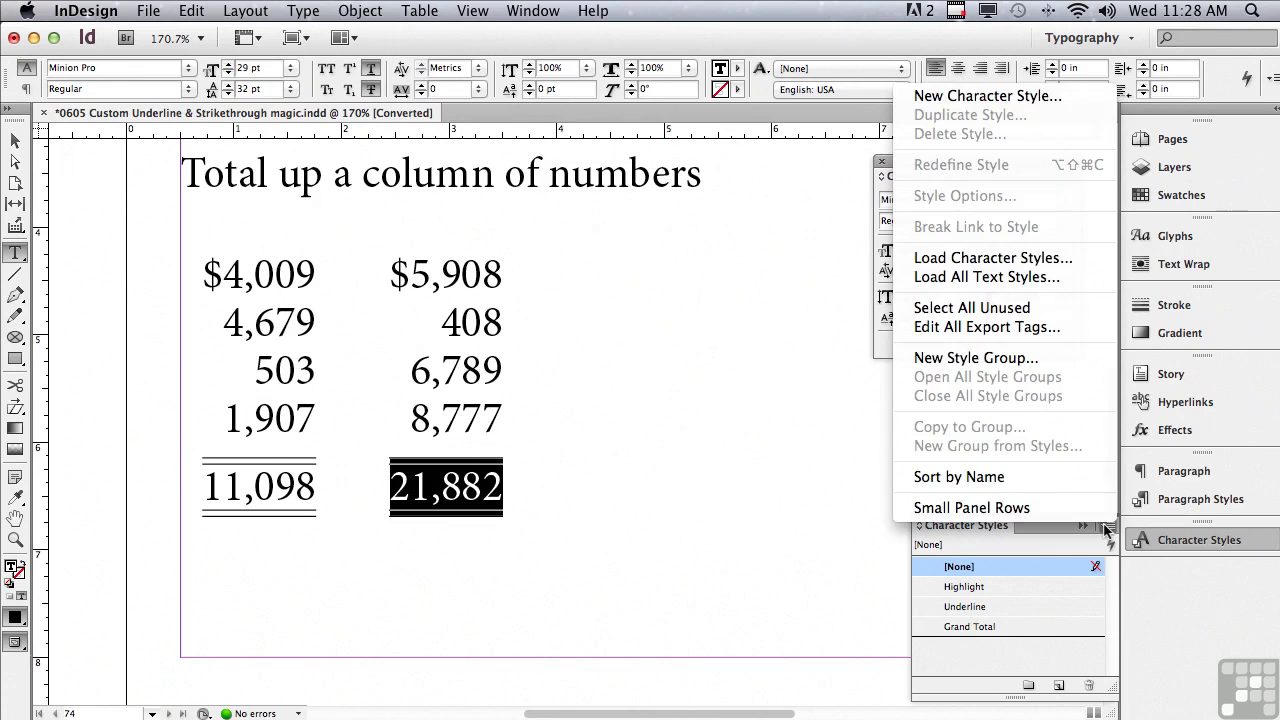
left_click(952, 100)
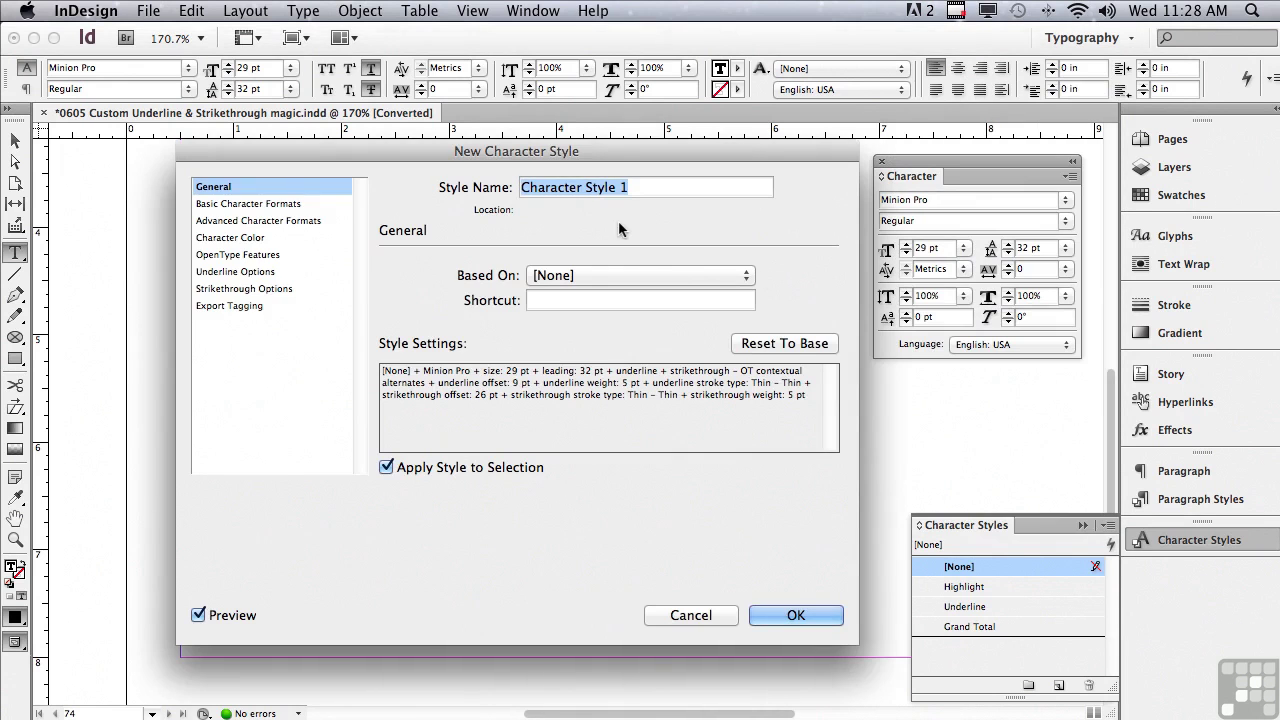
type("Total")
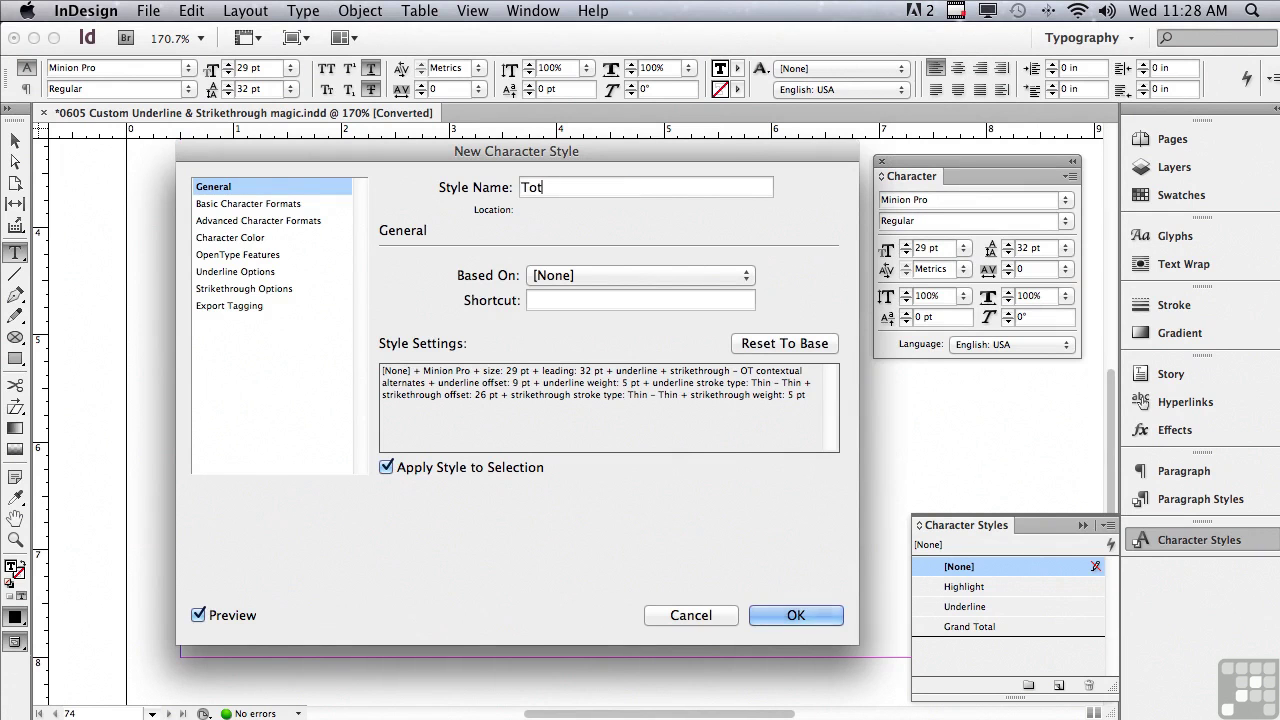
left_click(796, 614)
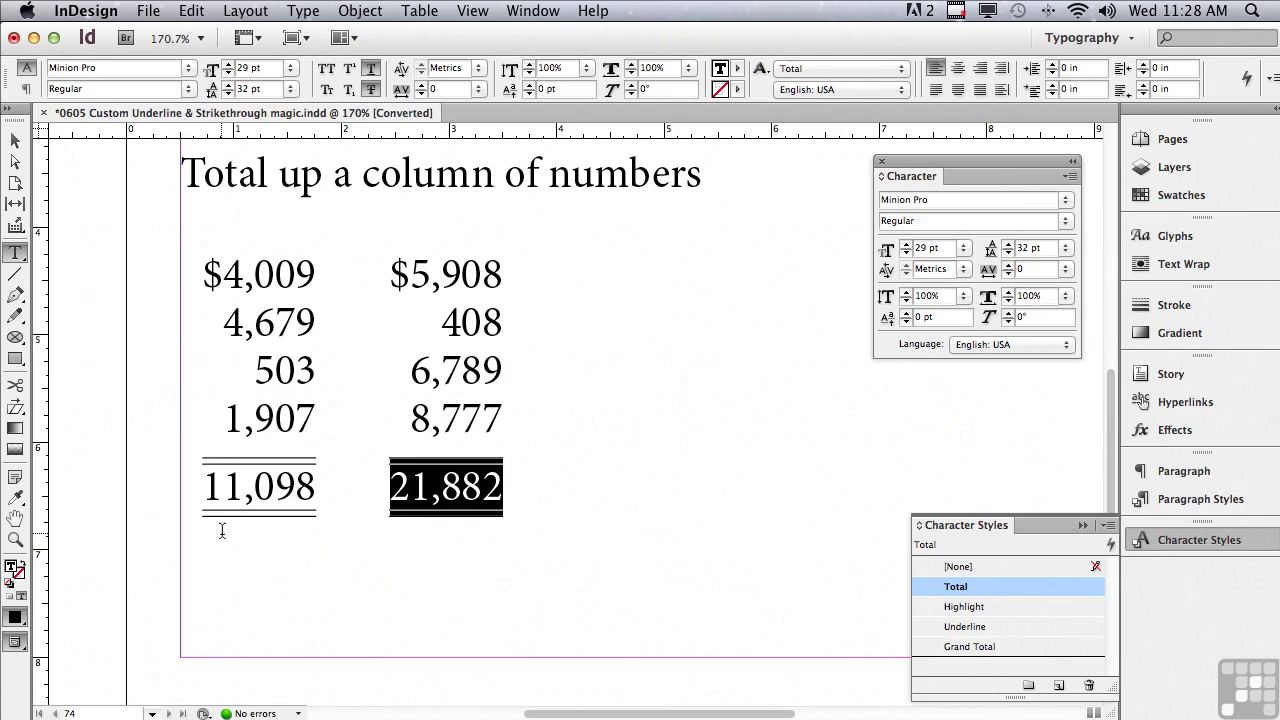
Step: Apply the "Total" character style to the $4,009 figure in the first column and deselect the text
left_click_drag(201, 270, 352, 299)
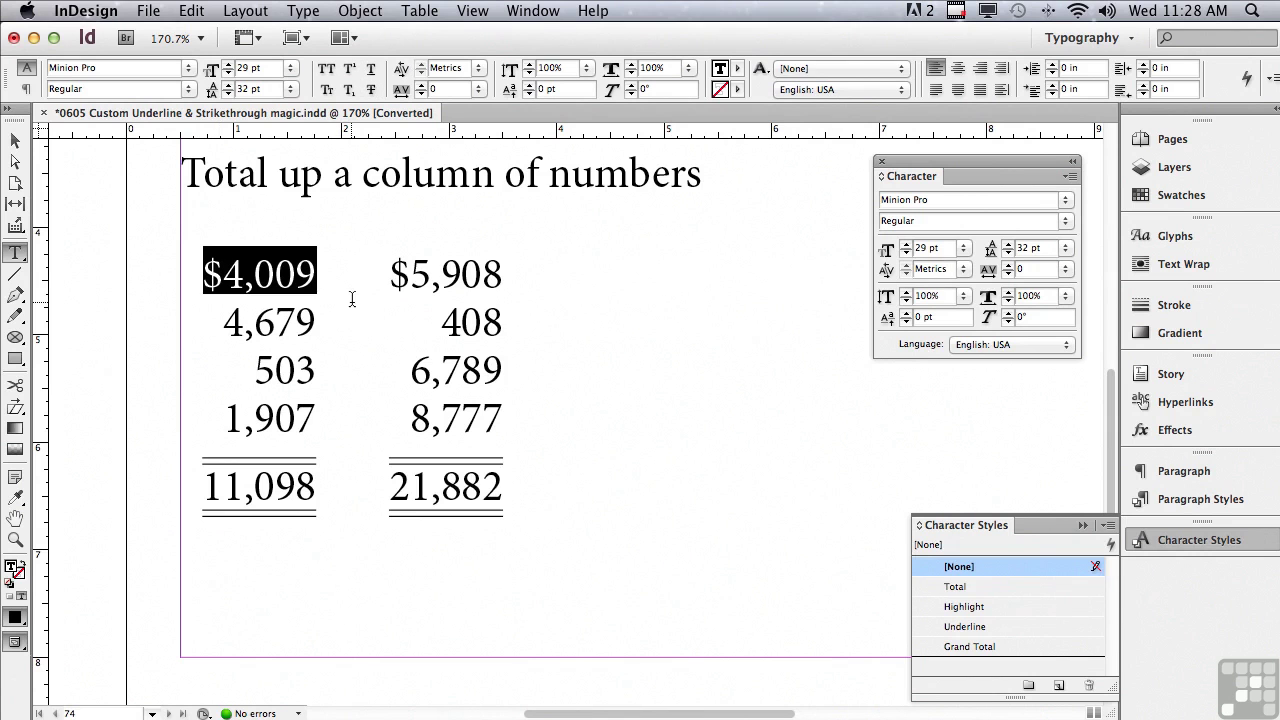
left_click(955, 588)
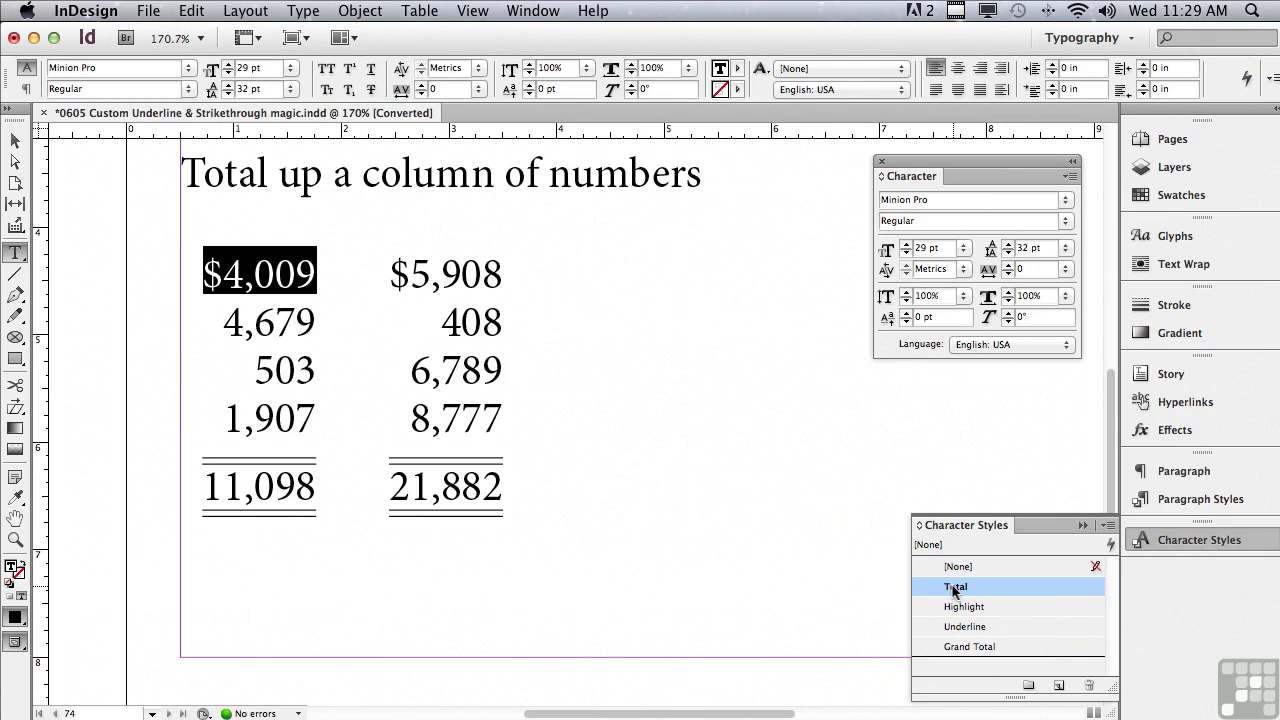
left_click(84, 347)
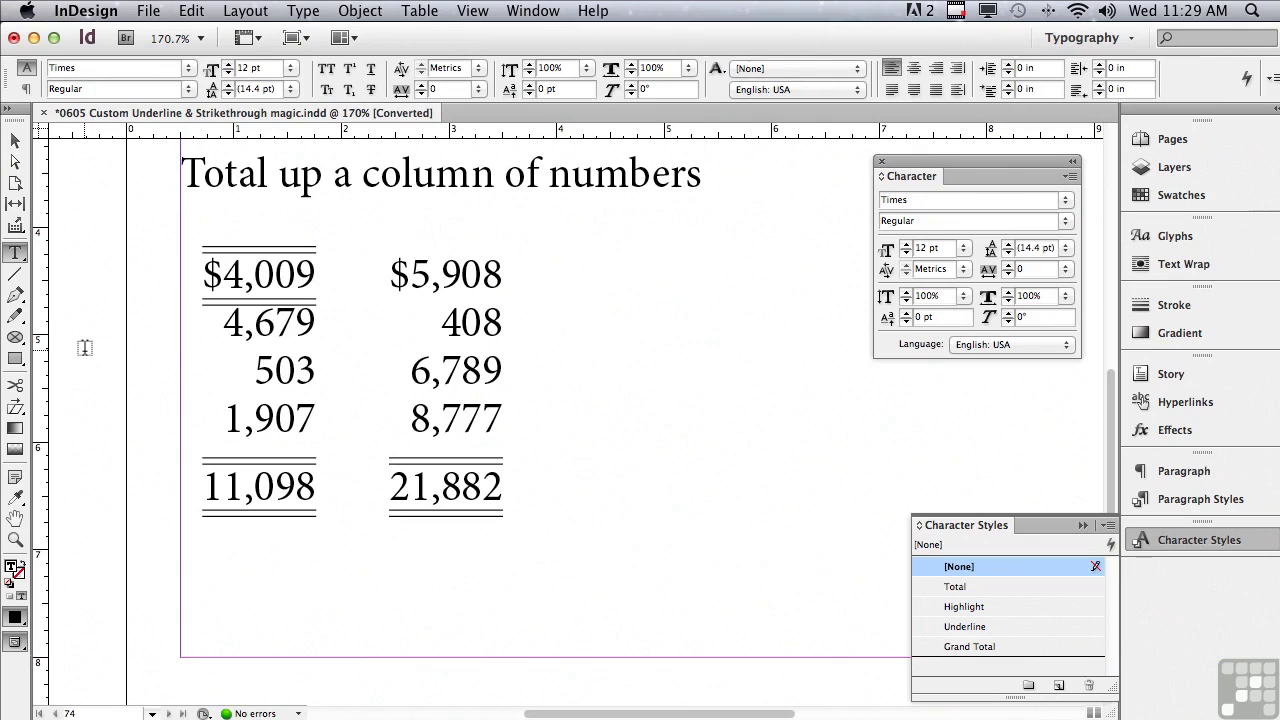